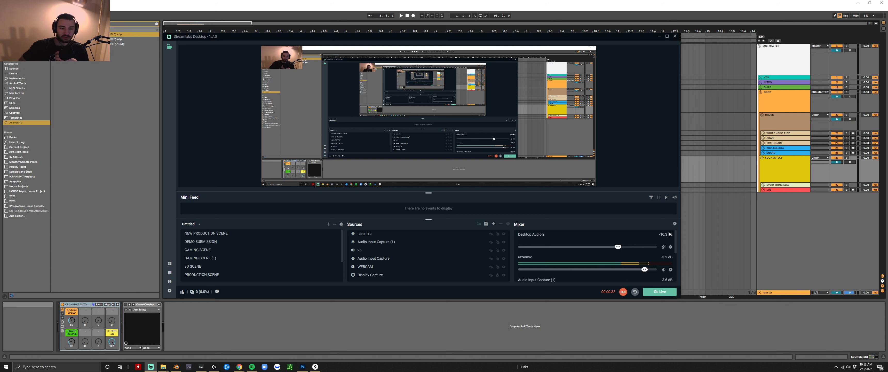
Switch to Streamlabs Desktop and move its window aside to uncover more of the arrangement behind it
left_click(782, 160)
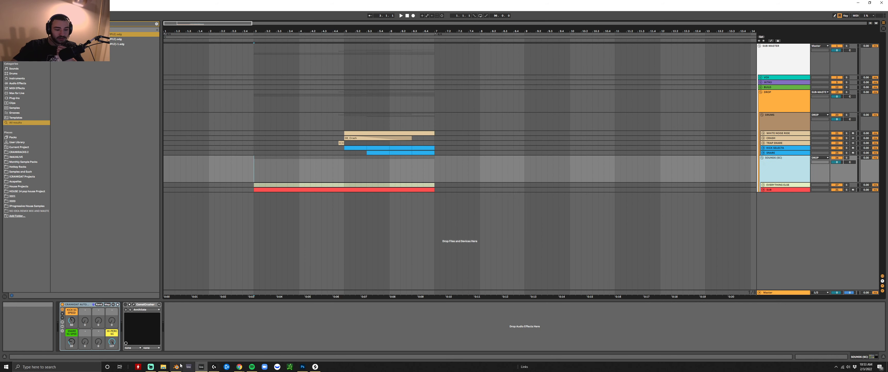
left_click(151, 367)
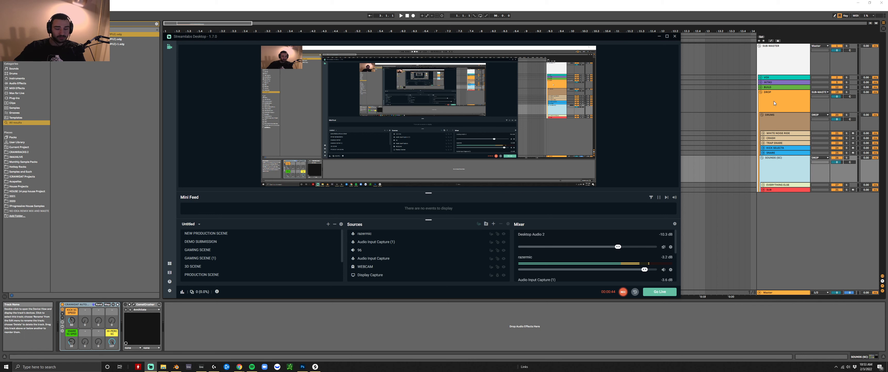
left_click_drag(597, 37, 522, 37)
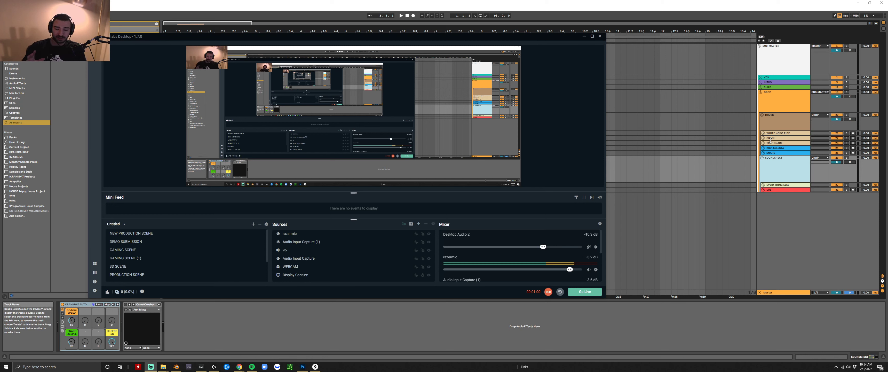
Switch to Blender and fill the view with the DRUMS and SOUNDS slide
left_click(180, 367)
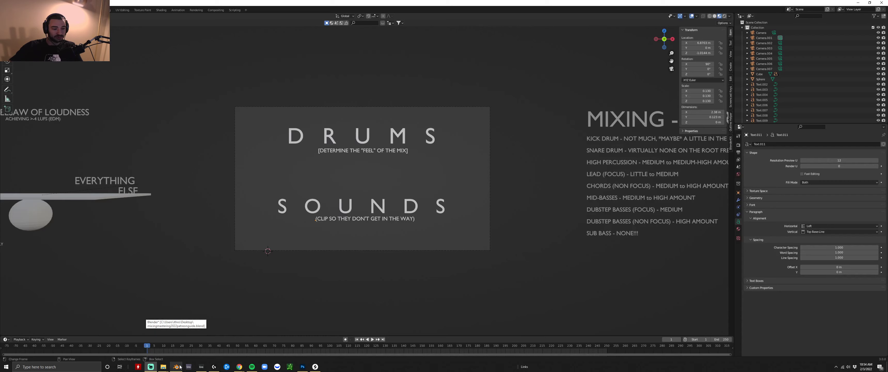
scroll(391, 252, "up", 2)
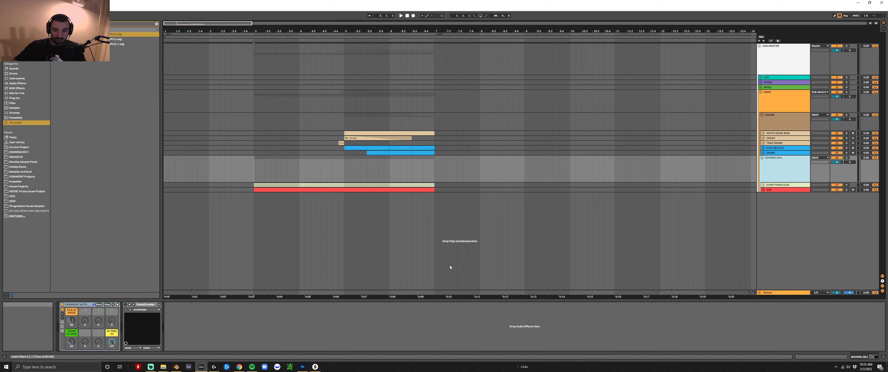
left_click(201, 367)
left_click(175, 366)
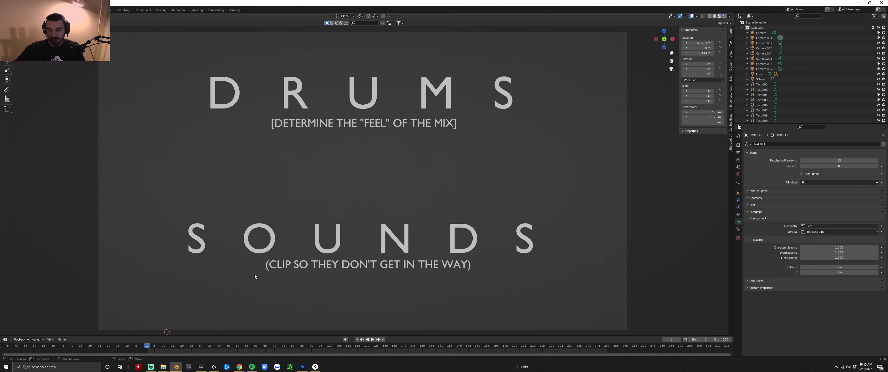
scroll(243, 253, "up", 1)
scroll(243, 253, "down", 3)
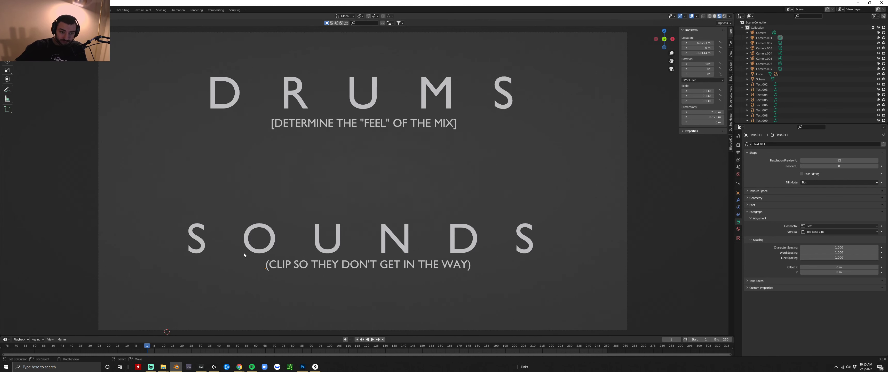
scroll(244, 254, "up", 1)
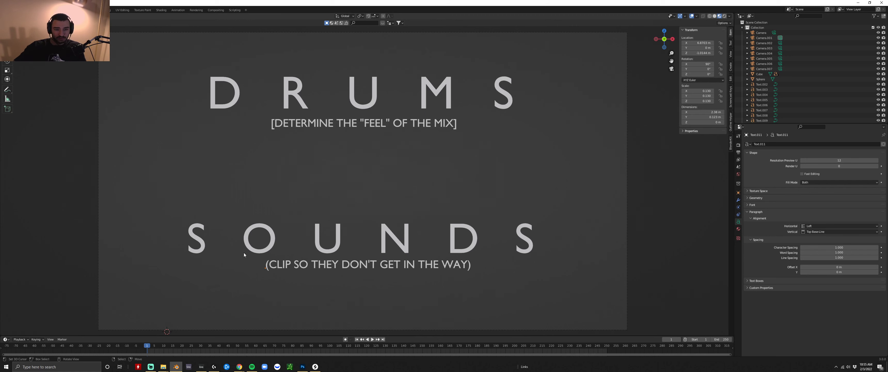
Move the "(CLIP SO THEY DON'T GET IN THE WAY)" text down along Z until it is off the slide, and select the DRUMS title
left_click(336, 267)
key("g")
key("z")
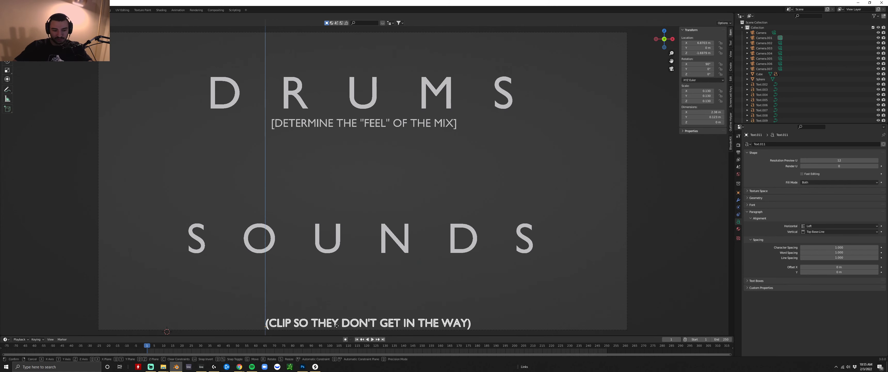
left_click(381, 2)
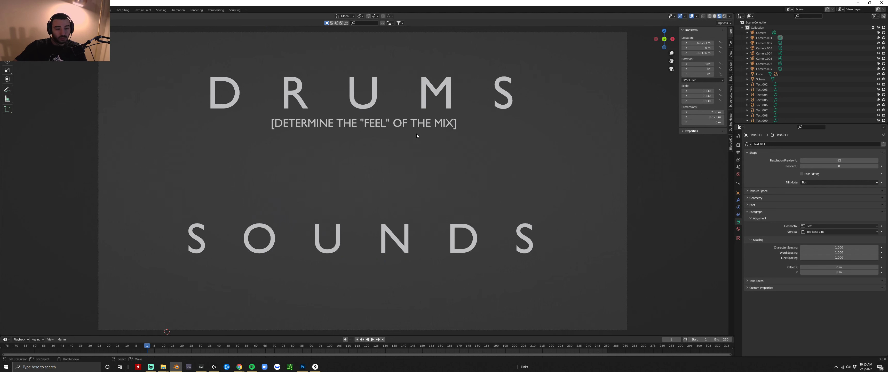
left_click(353, 107)
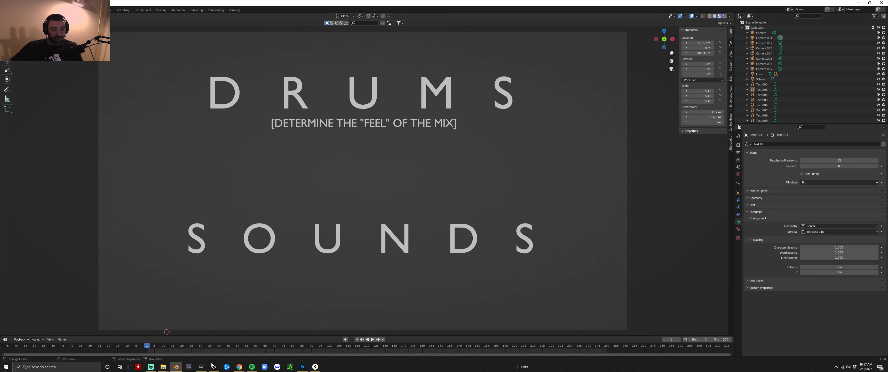
Switch to Ableton Live and inspect the device chains of the kick, snare and SOUNDS (SC) tracks
left_click(201, 367)
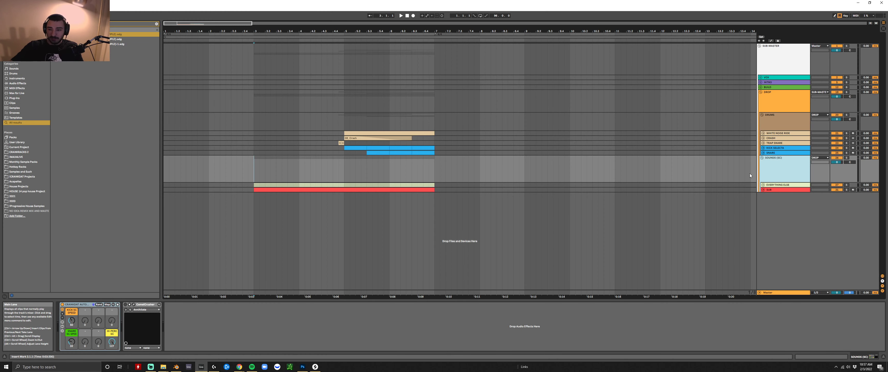
left_click(775, 148)
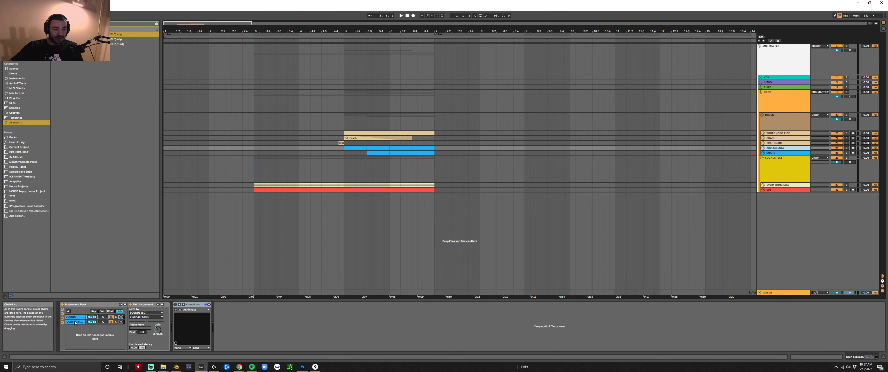
left_click(773, 153)
left_click(775, 158)
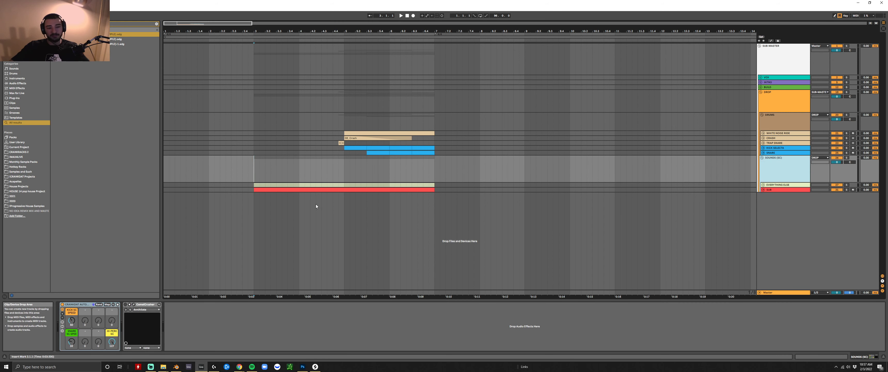
Unfold the EVERYTHING ELSE group to reveal its lead, chords and mid bass tracks
left_click(259, 172)
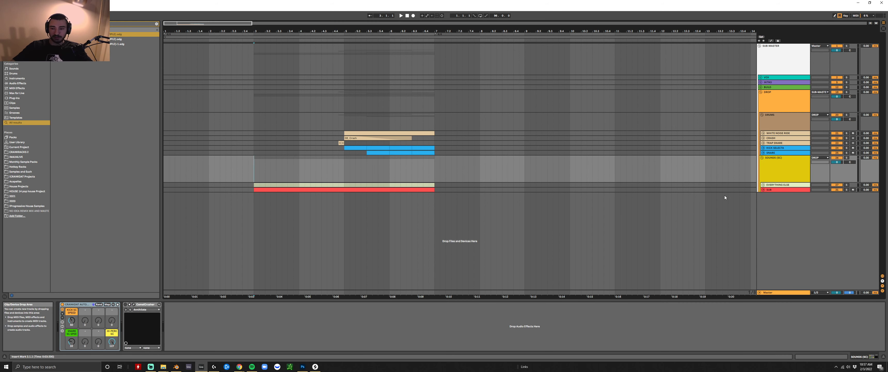
left_click(256, 185)
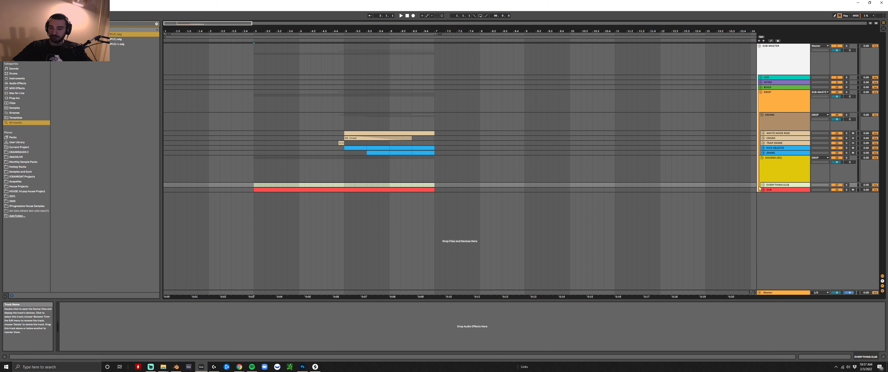
key("u")
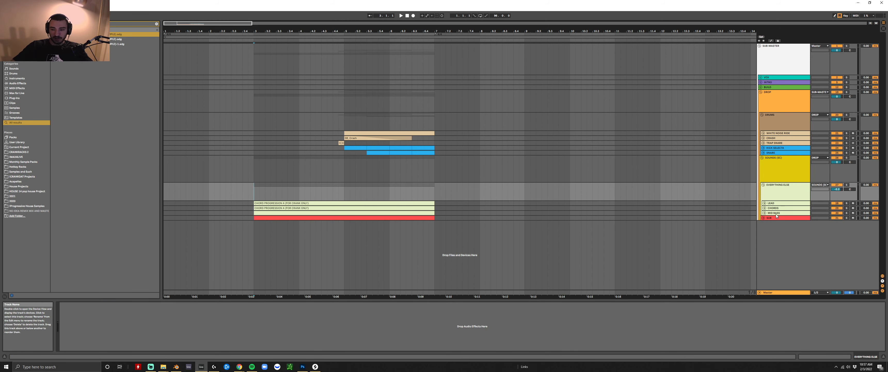
left_click(769, 203)
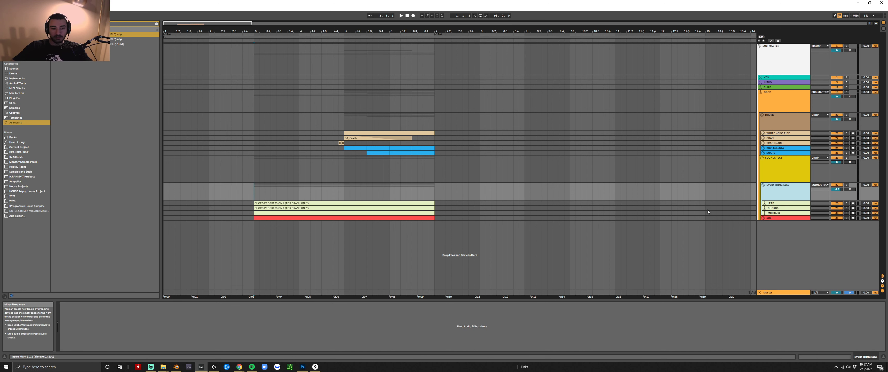
Audition the LEAD track in solo from the start of its clip, with its notes expanded, and restore the full mix
left_click(765, 203)
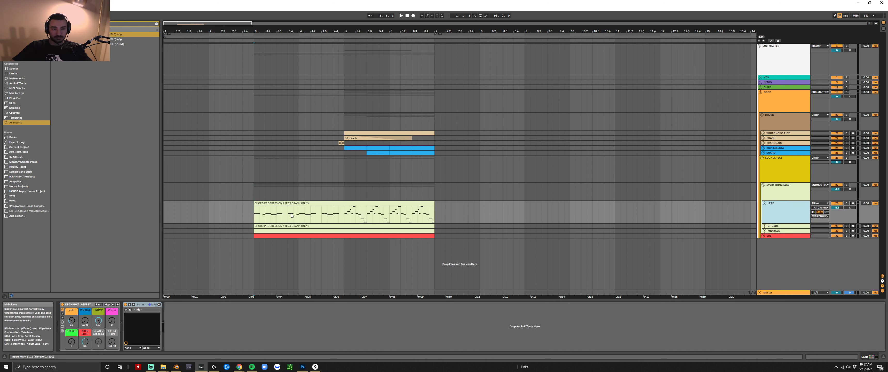
left_click(847, 203)
key("space")
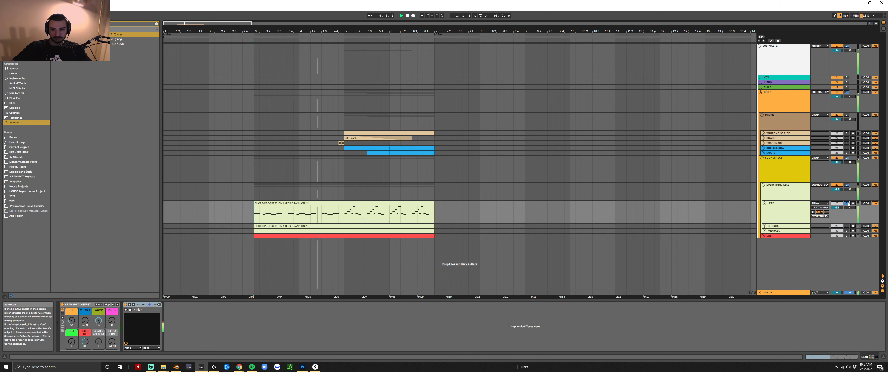
key("space")
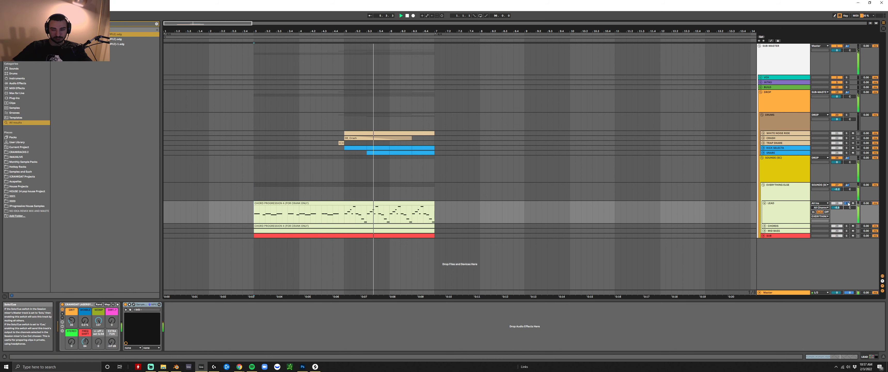
left_click(847, 203)
left_click(764, 203)
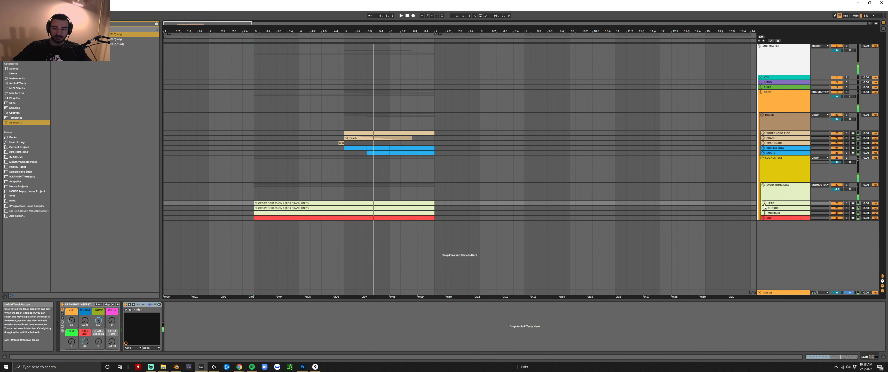
Collapse the SOUNDS (SC) group and check the devices on the kick, white noise ride and crash tracks
left_click(762, 158)
left_click(339, 148)
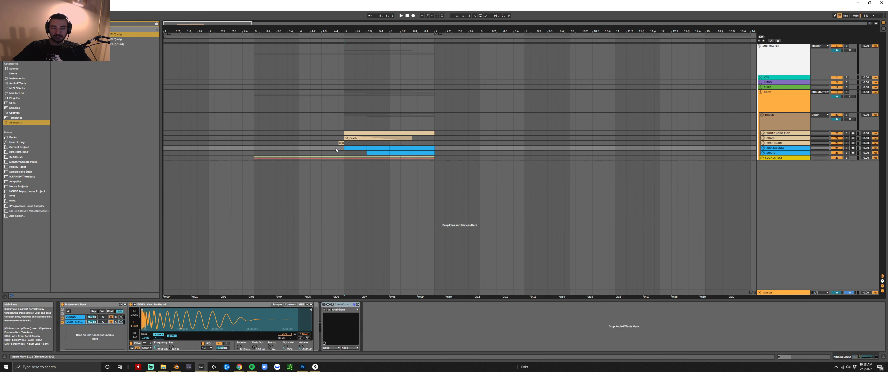
left_click(778, 133)
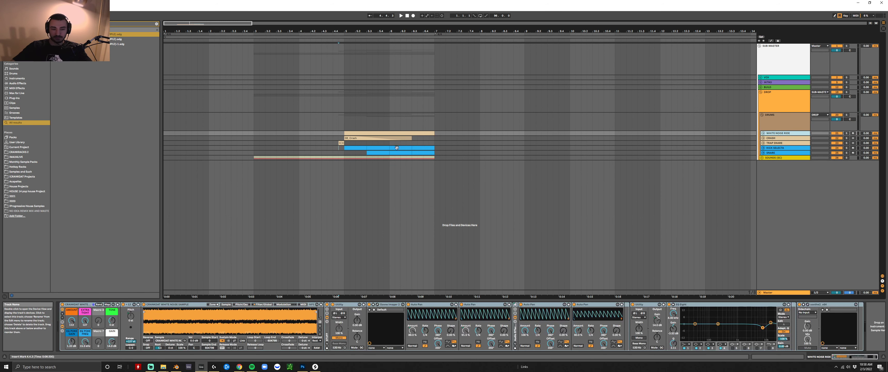
left_click(772, 138)
left_click(778, 133)
Audition the WHITE NOISE RIDE track in solo from the start of its clip, and collapse the track
left_click(344, 133)
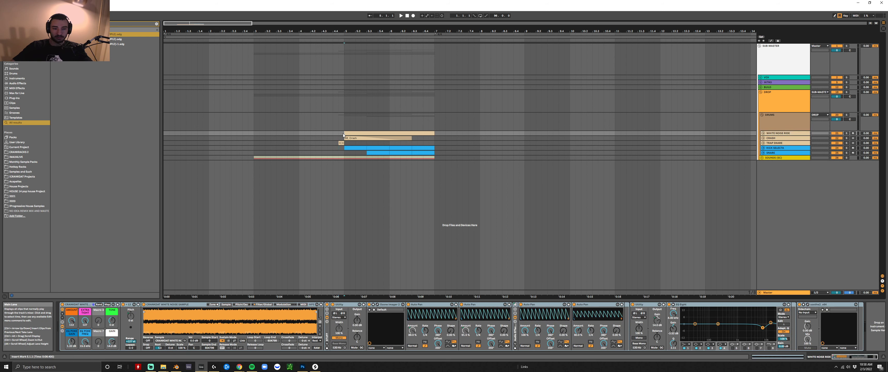
left_click(764, 133)
left_click(845, 135)
key("space")
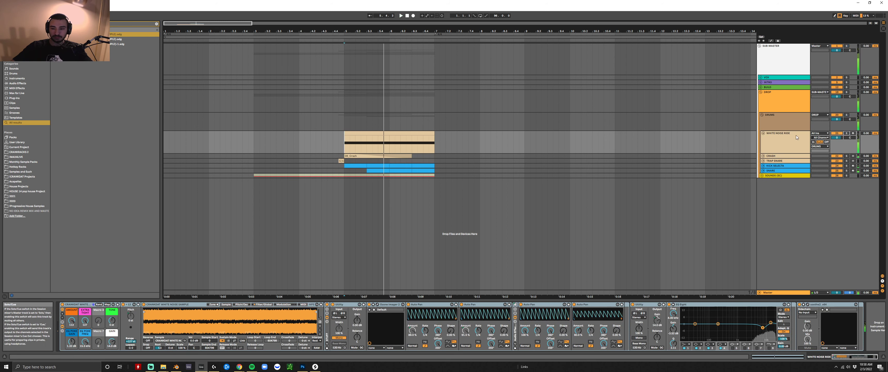
left_click(763, 134)
Expand the CRASH track, audition it in solo, and collapse it again
left_click(764, 137)
left_click(846, 138)
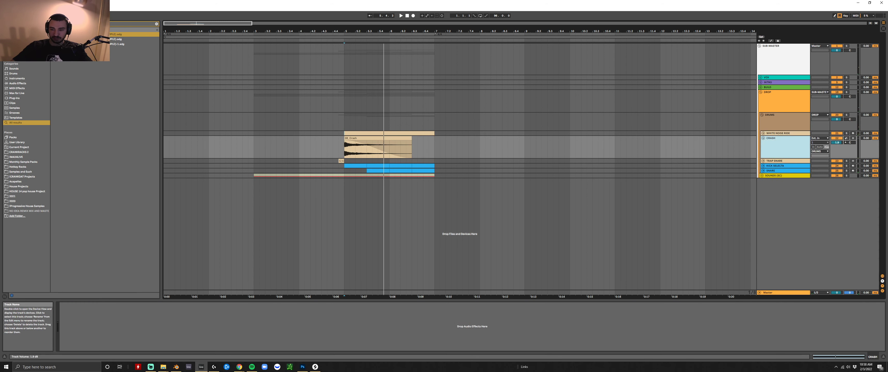
key("space")
key("space")
left_click(846, 138)
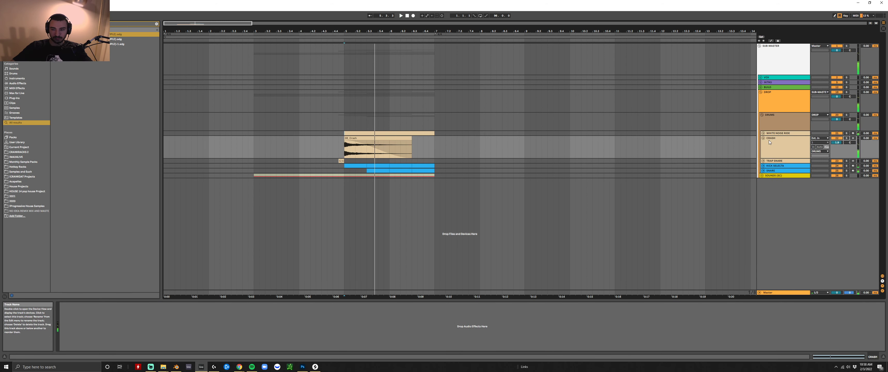
left_click(764, 137)
Expand the TRAP SNARE track, audition it in solo from its clip start, and collapse it again
left_click(763, 143)
left_click(334, 159)
left_click(338, 160)
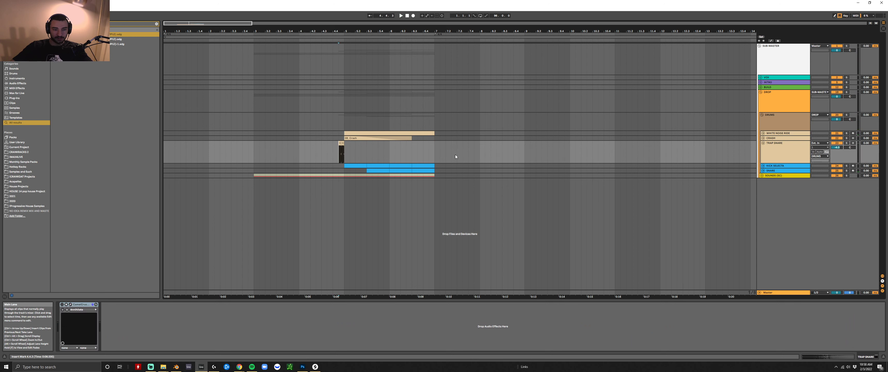
left_click(846, 143)
key("space")
left_click(764, 143)
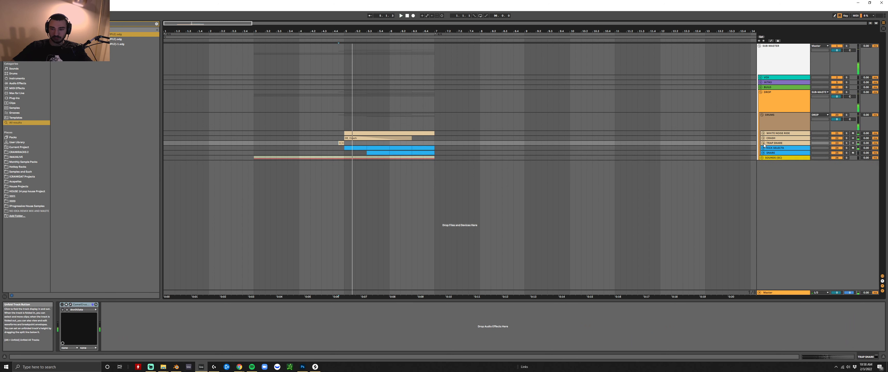
Expand the kick track, audition it in solo from its first note, and collapse it again
left_click(764, 148)
left_click(777, 150)
left_click(846, 148)
key("space")
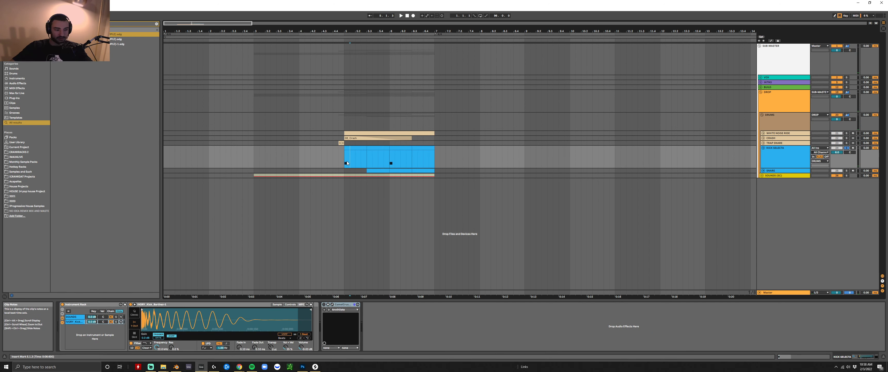
left_click(345, 172)
key("space")
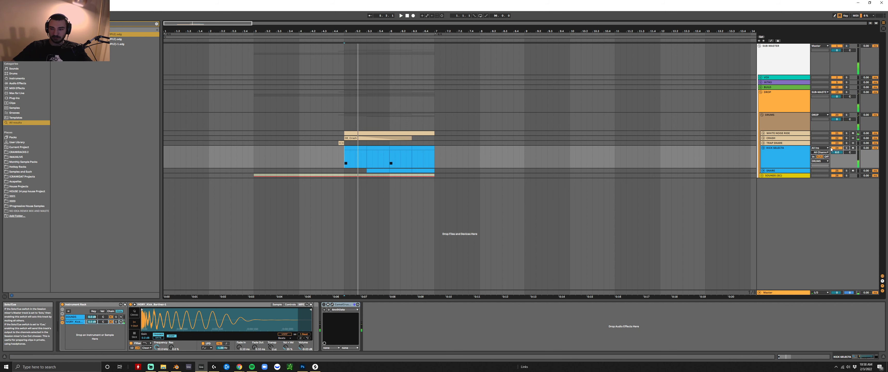
left_click(763, 148)
Expand and audition the SNARE track in solo, and show the devices on the SOUNDS (SC) group
left_click(764, 152)
left_click(847, 152)
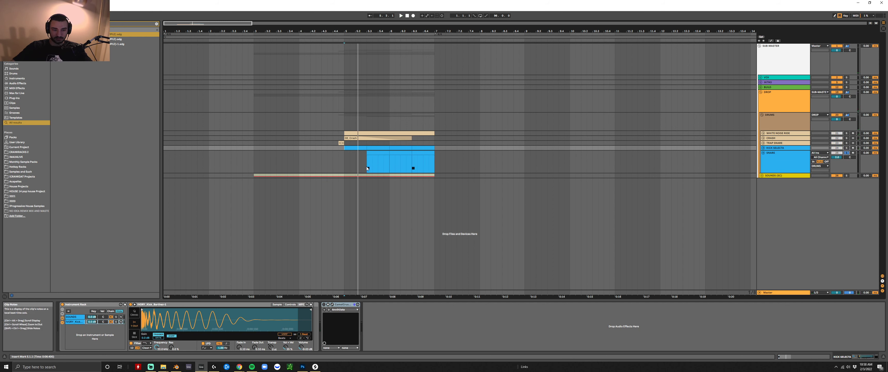
left_click(412, 166)
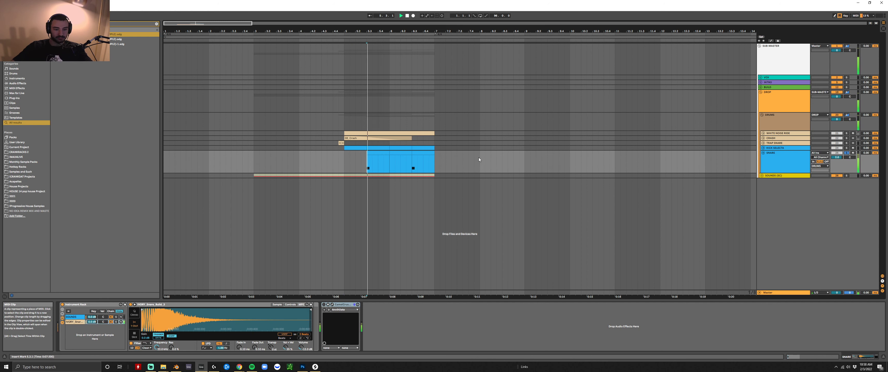
left_click(769, 176)
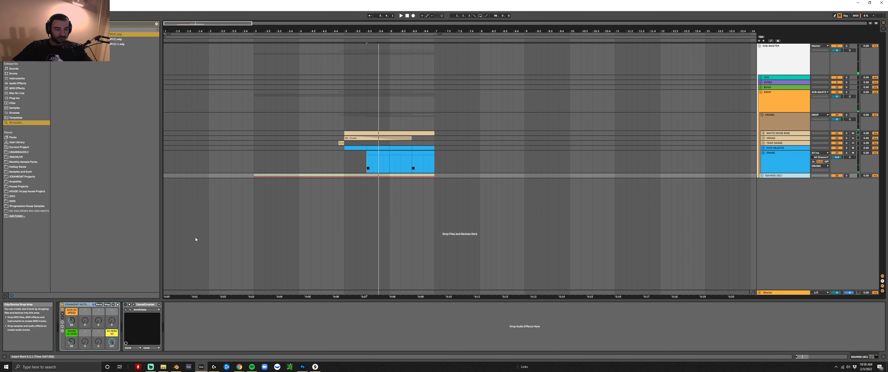
Show the SOUNDS (SC) group's devices again and play the arrangement from bar 3
left_click(78, 304)
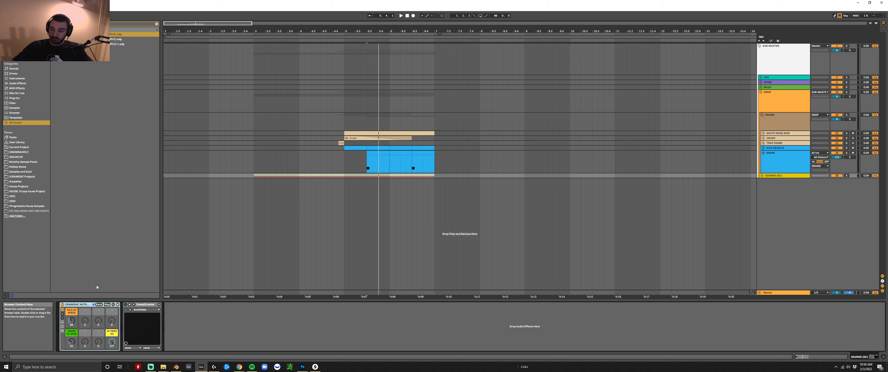
left_click(343, 160)
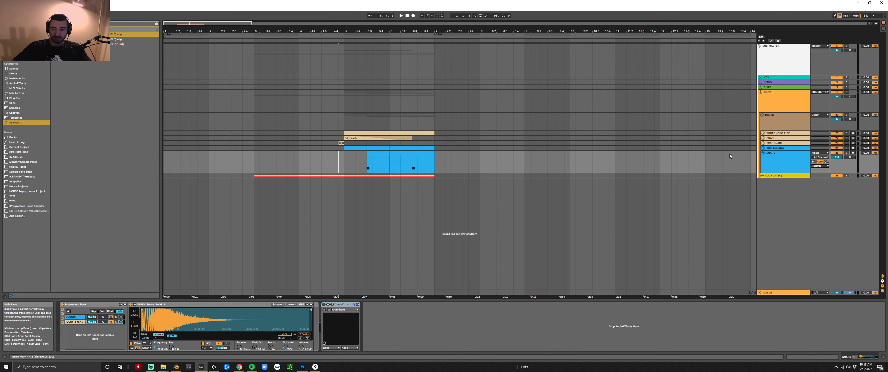
left_click(781, 175)
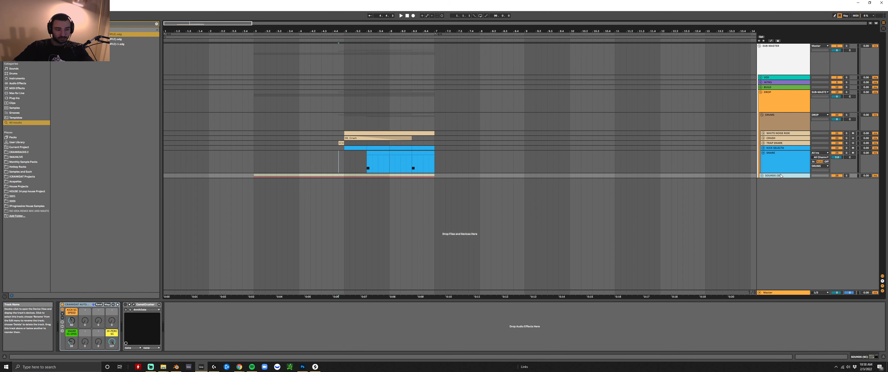
left_click(335, 163)
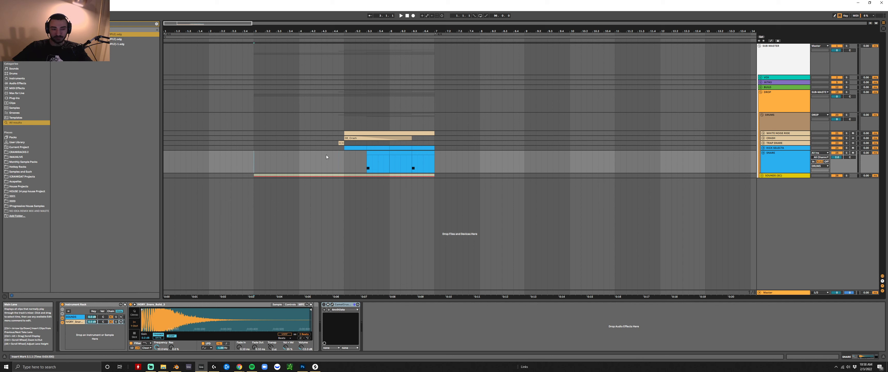
key("space")
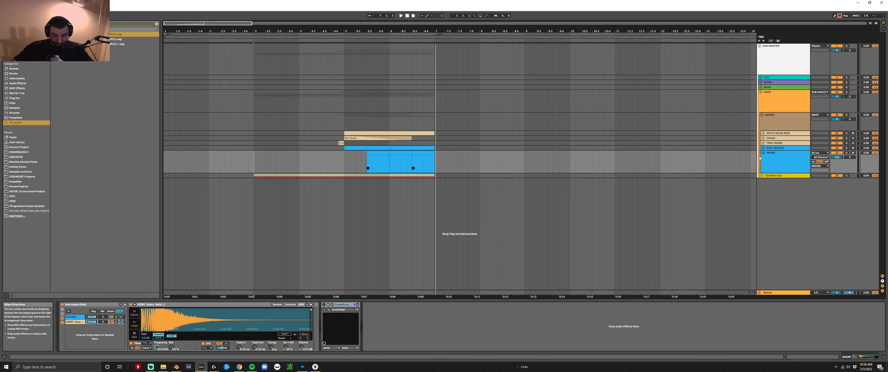
Expand the KICK SELECTA track, show its CamelCrusher plug-in window, and close the window again
left_click(763, 148)
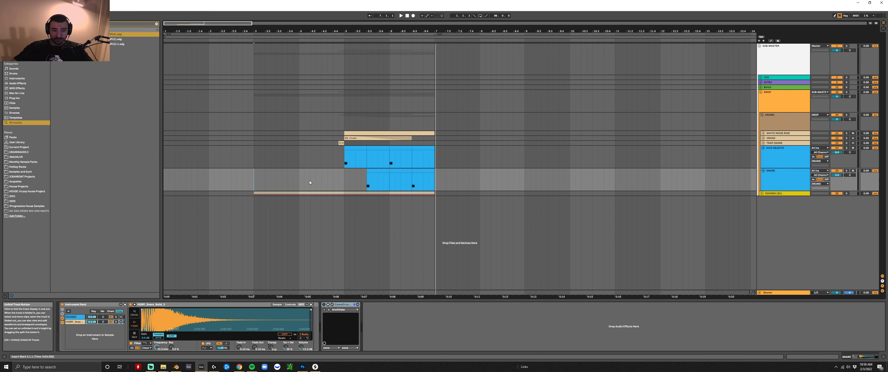
left_click(341, 161)
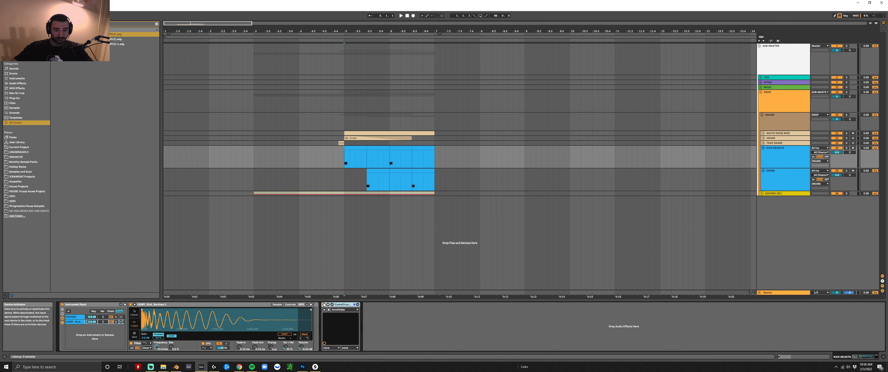
left_click(333, 304)
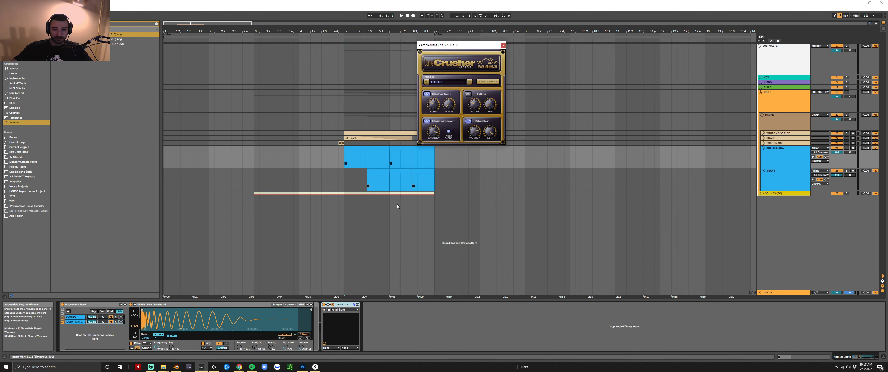
left_click(503, 45)
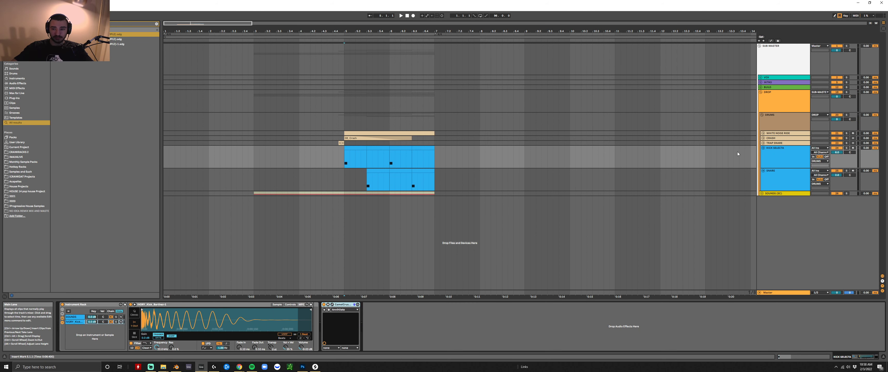
Toggle CamelCrusher on the SNARE track and view its plug-in window, closing it again
left_click(692, 186)
left_click(323, 304)
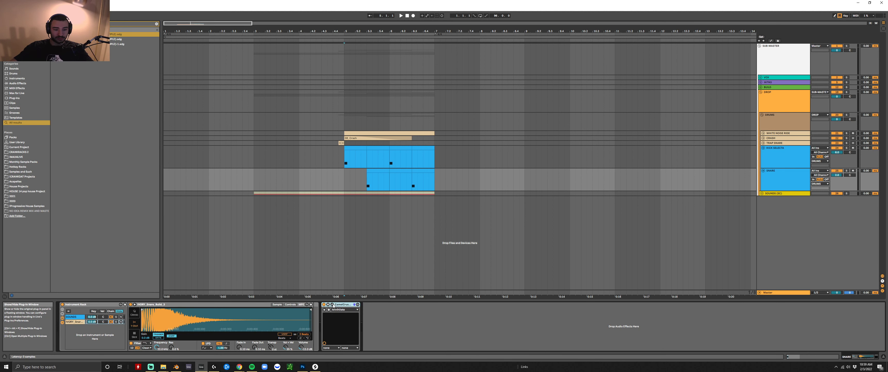
left_click(332, 304)
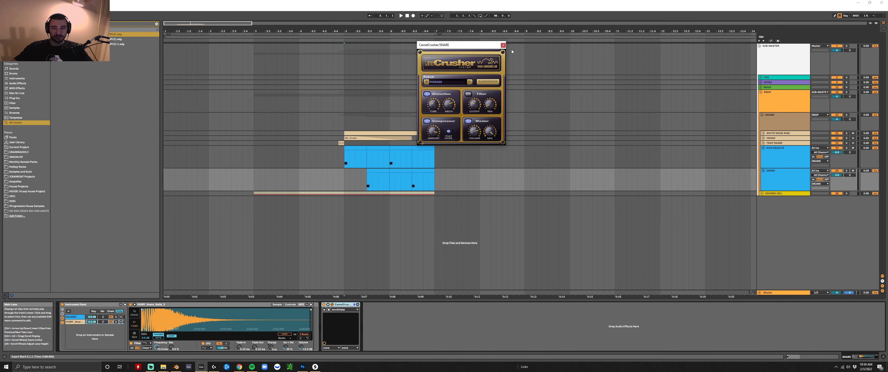
left_click(502, 45)
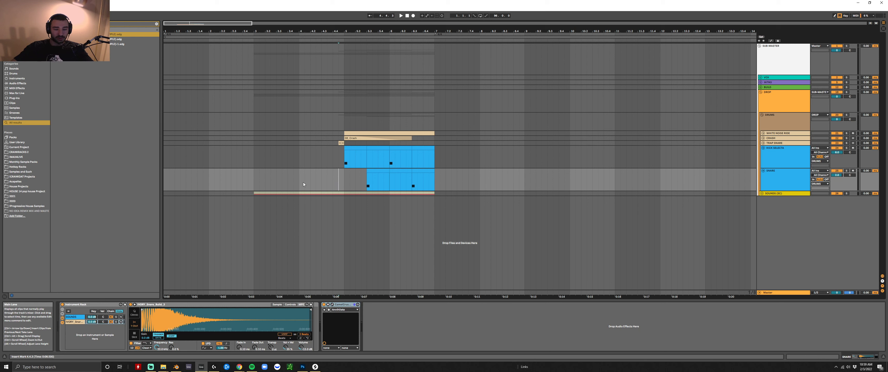
Audition the arrangement from bar 3, and stop with the insertion mark at the trap snare clip's start
left_click(255, 180)
key("space")
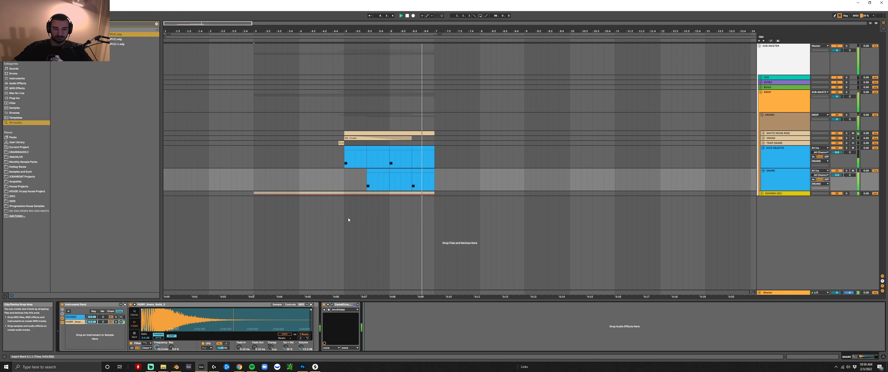
left_click(338, 188)
key("space")
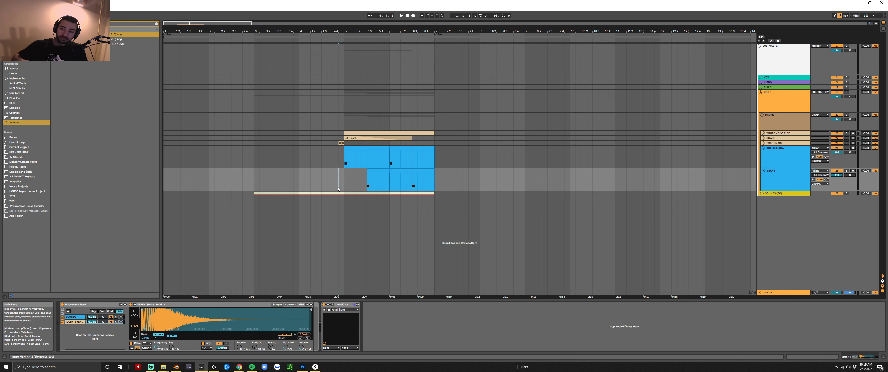
Toggle CamelCrusher back off on the SNARE and KICK SELECTA tracks
left_click(324, 305)
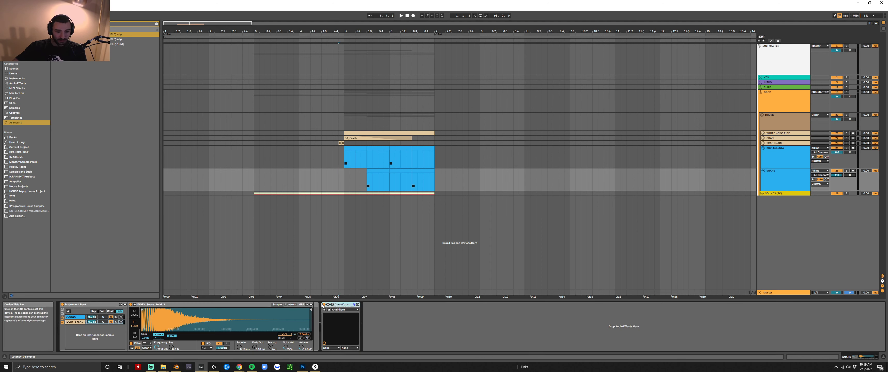
key("Up")
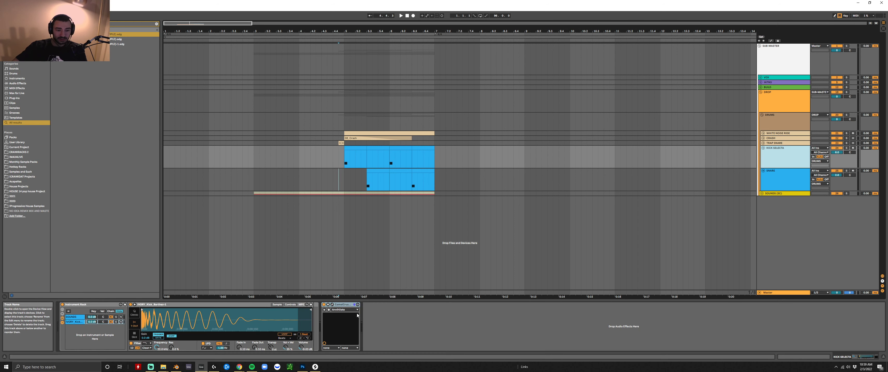
left_click(324, 305)
Expand the SOUNDS (SC) group, toggle its CamelCrusher, and view the plug-in window before closing it
left_click(762, 193)
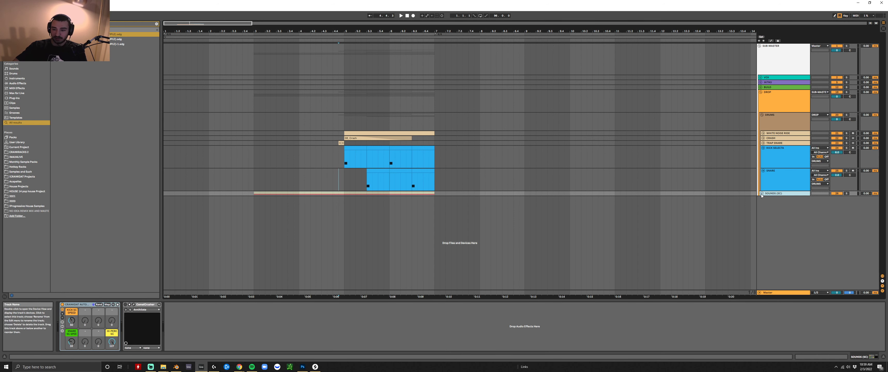
left_click(784, 224)
left_click(785, 209)
left_click(136, 305)
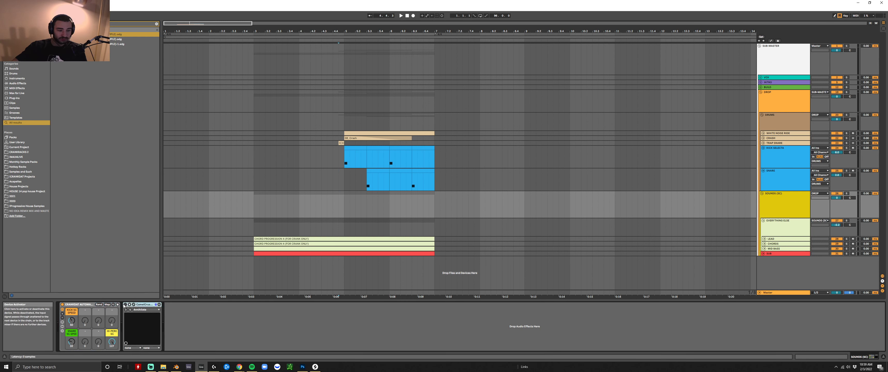
left_click(134, 305)
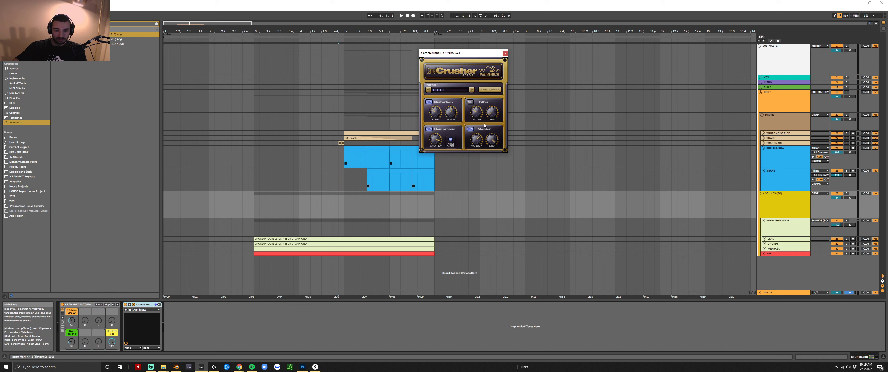
left_click(505, 53)
Select the SOUNDS (SC) group and audition the arrangement from bar 3, stopping playback at the end
left_click(257, 207)
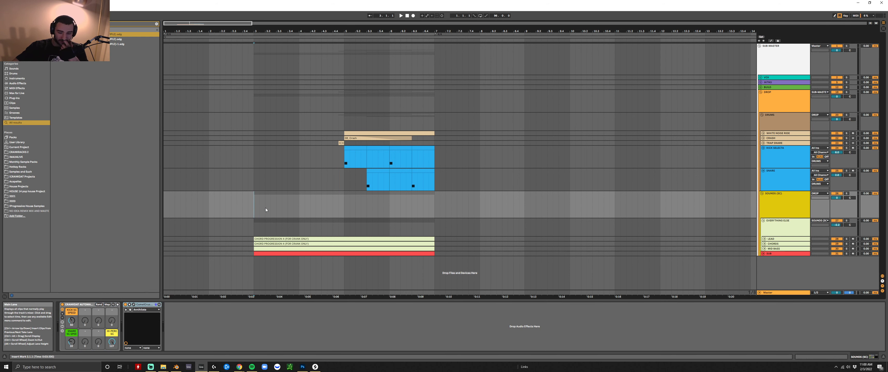
left_click(851, 198)
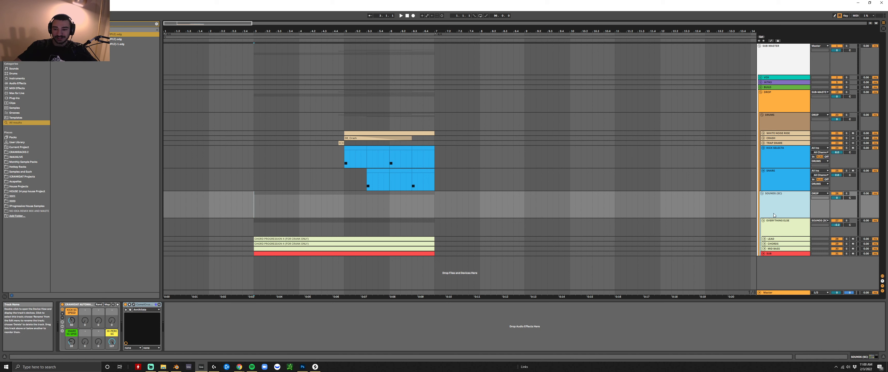
left_click(784, 227)
left_click(783, 208)
left_click(256, 208)
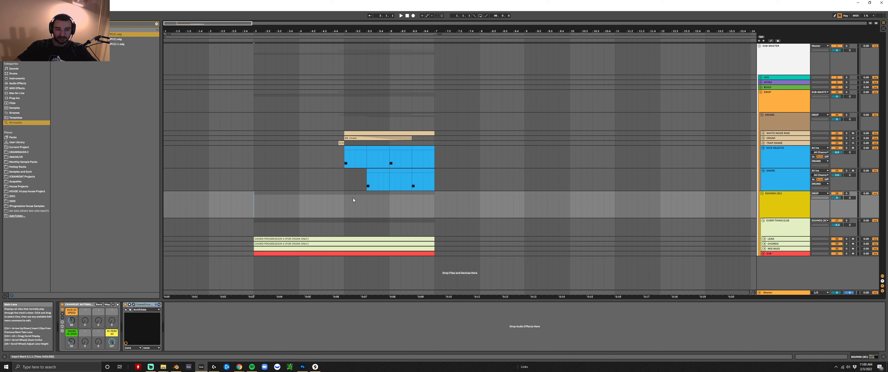
key("space")
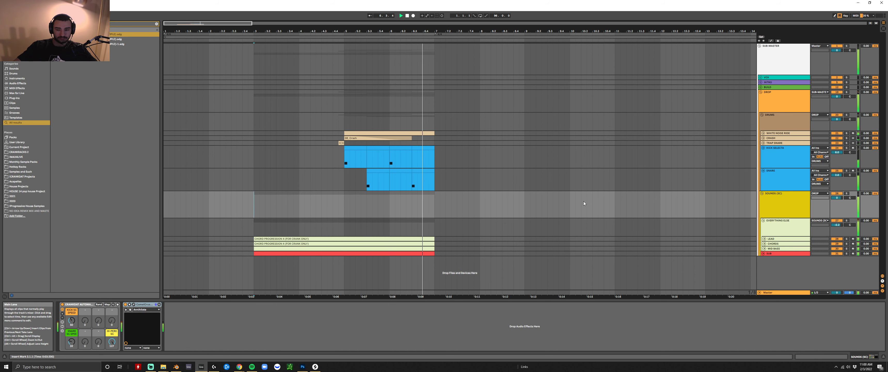
key("space")
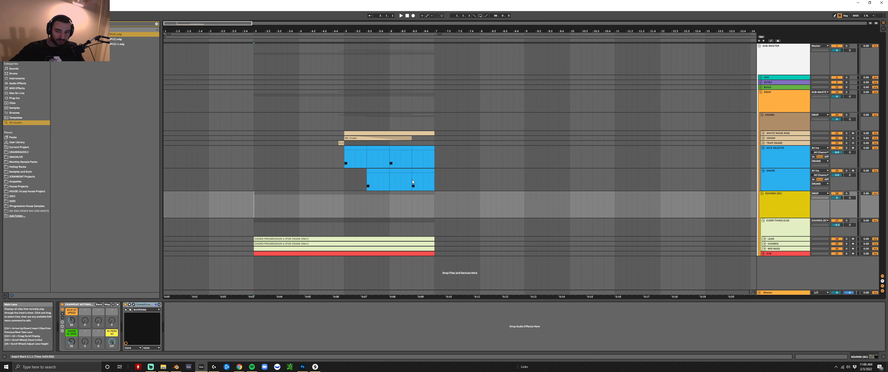
Show the KICK SELECTA devices, return to the SOUNDS (SC) group, and toggle that group's CamelCrusher back off
left_click(761, 154)
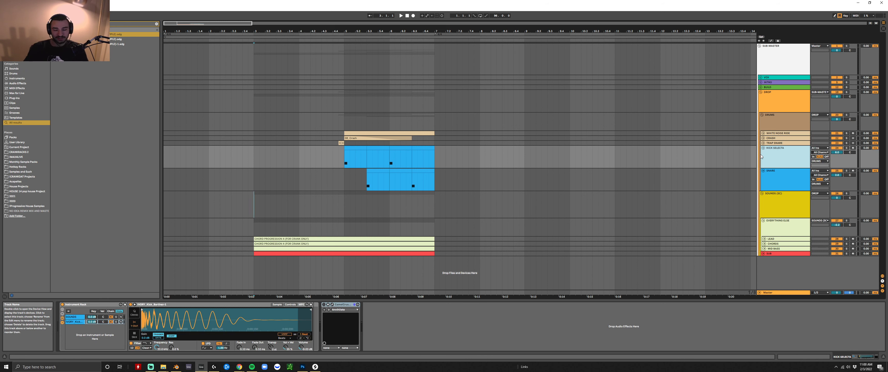
left_click(786, 198)
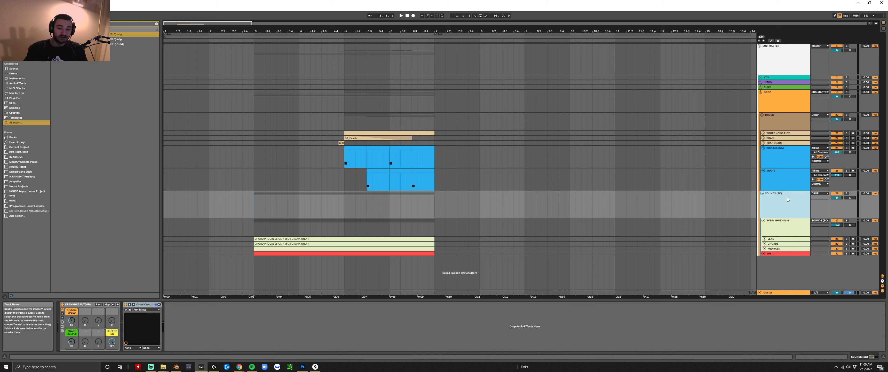
left_click(125, 305)
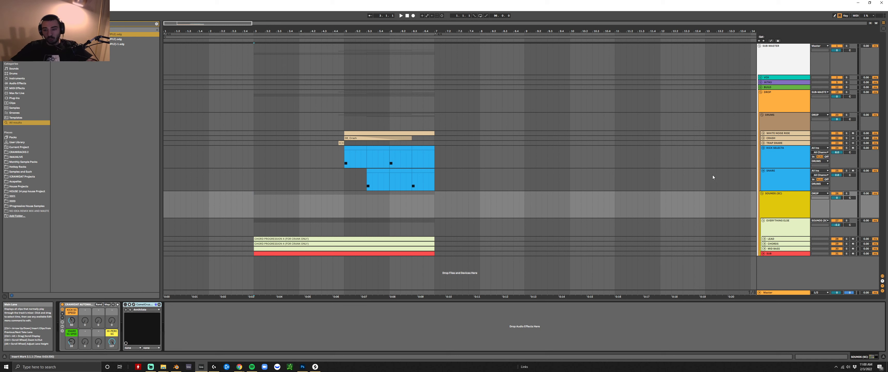
Collapse the KICK SELECTA and SNARE tracks
left_click(775, 148)
left_click(764, 148)
left_click(764, 153)
left_click(774, 153)
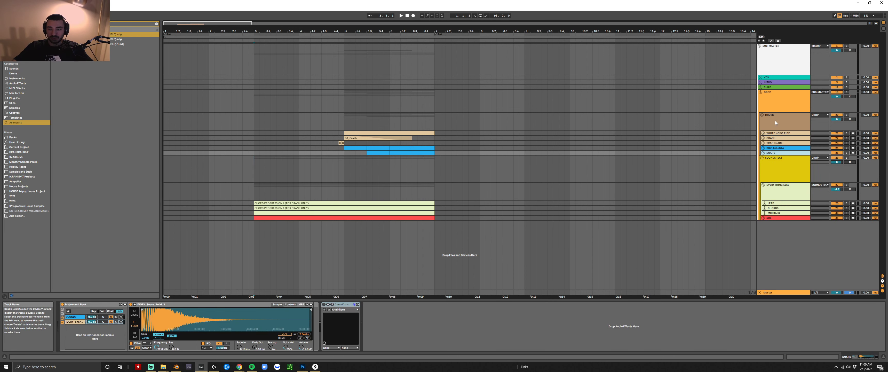
Show the devices of the DRUMS group and its tracks one by one, from SNARE up to WHITE NOISE RIDE and back
left_click(776, 123)
left_click(774, 153)
left_click(774, 148)
left_click(774, 143)
left_click(775, 138)
left_click(776, 133)
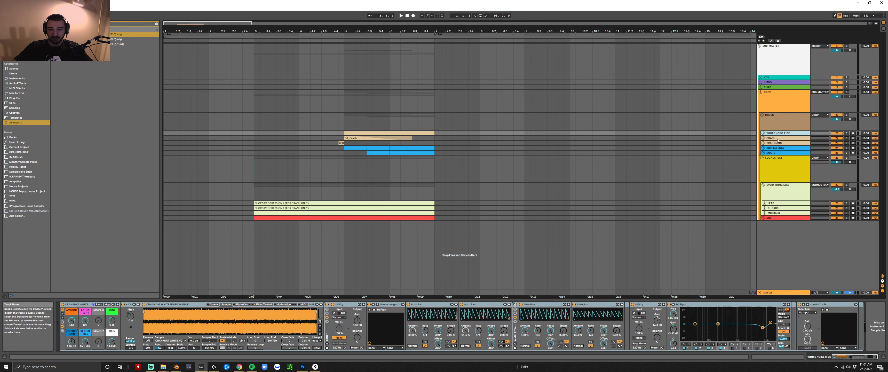
left_click(776, 138)
left_click(776, 143)
left_click(775, 148)
left_click(776, 153)
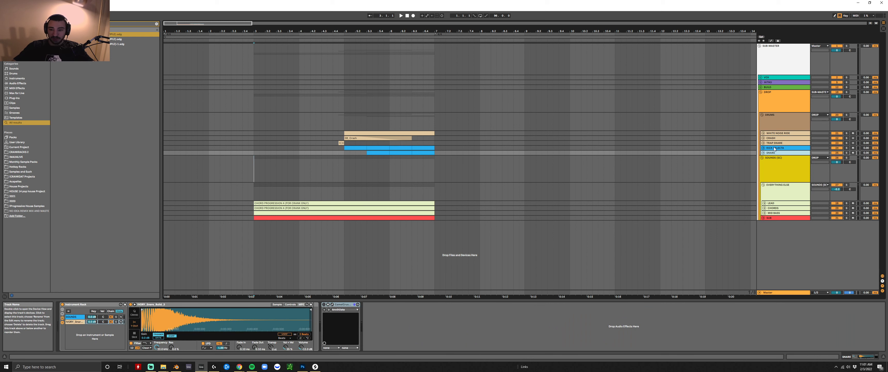
Select the SNARE track's Instrument Rack and compare the devices of the KICK SELECTA and SNARE tracks
left_click(100, 304)
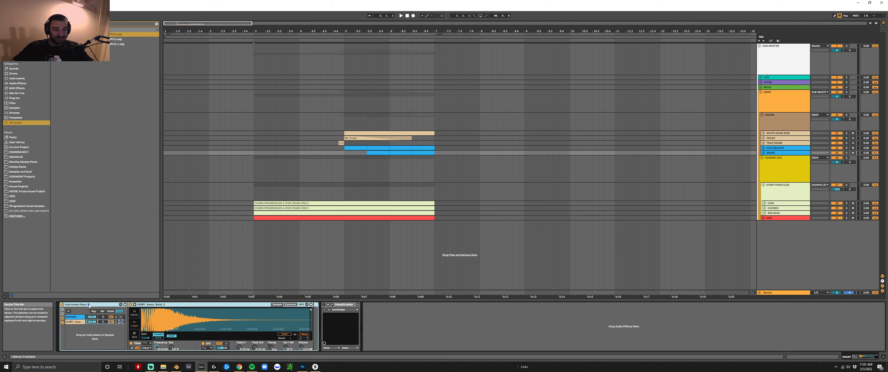
left_click(787, 148)
left_click(788, 152)
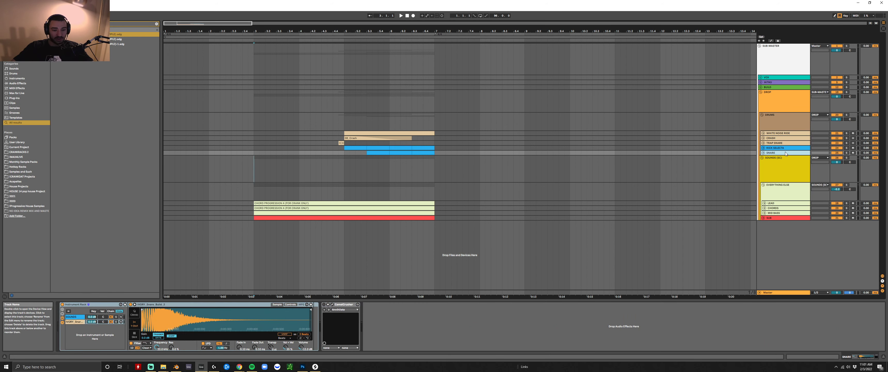
left_click(787, 148)
Review the DRUMS group and each drum track down to SNARE, and expand the SNARE track
left_click(783, 142)
left_click(780, 130)
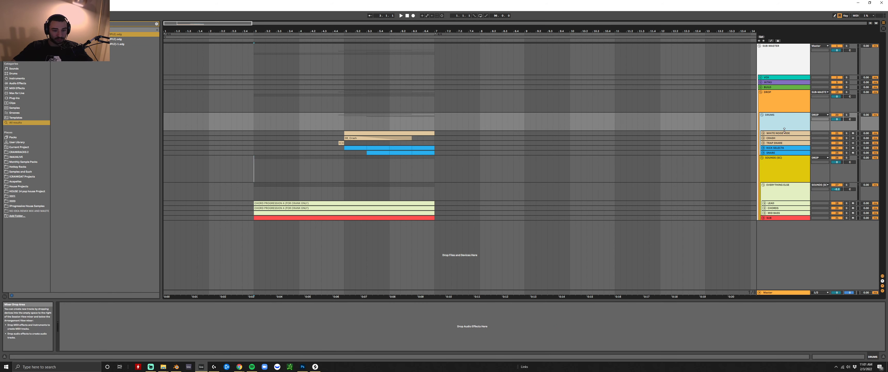
left_click(778, 134)
left_click(776, 138)
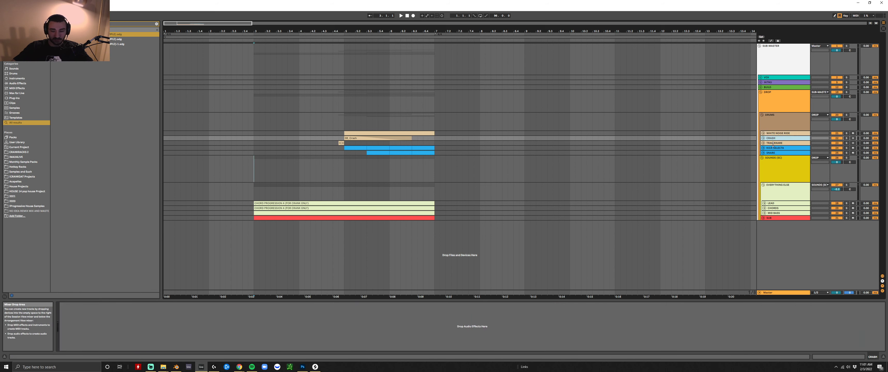
left_click(774, 143)
left_click(773, 148)
left_click(771, 153)
left_click(763, 152)
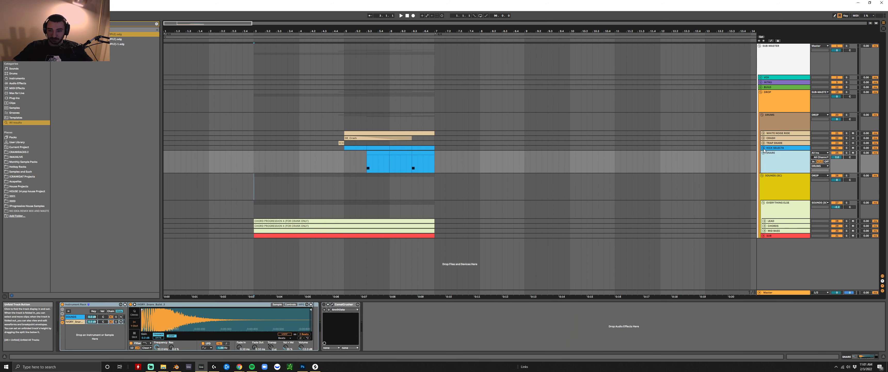
Expand the KICK SELECTA, TRAP SNARE, CRASH and WHITE NOISE RIDE tracks in the DRUMS group
left_click(763, 148)
left_click(764, 143)
left_click(763, 143)
left_click(764, 138)
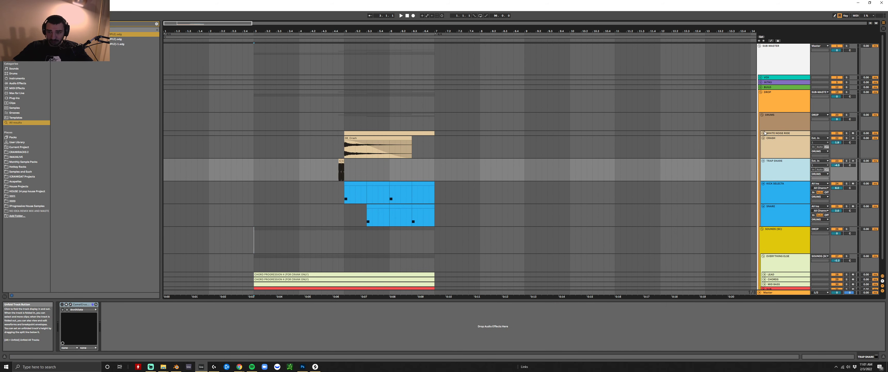
left_click(763, 133)
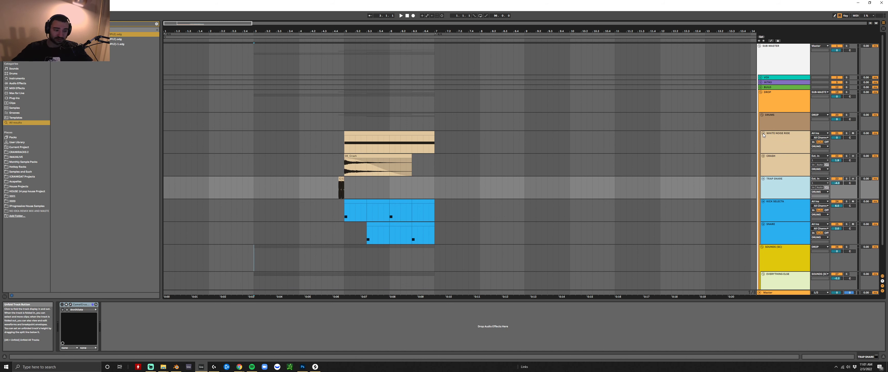
Collapse all five drum tracks in the DRUMS group, from WHITE NOISE RIDE down to SNARE
left_click(763, 134)
left_click(763, 138)
left_click(764, 143)
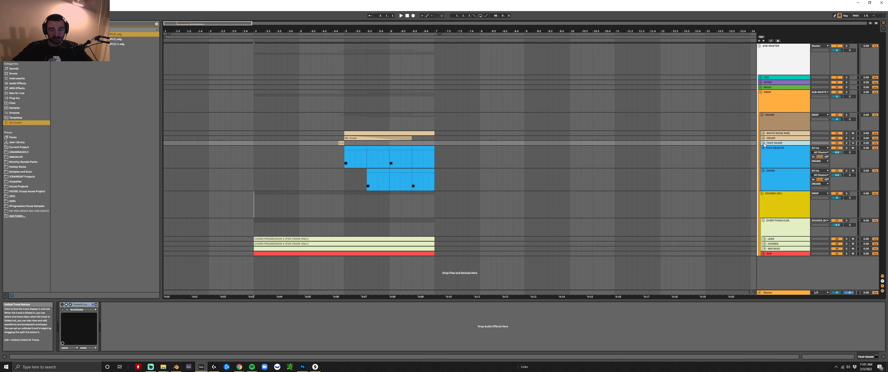
left_click(764, 148)
left_click(763, 153)
left_click(765, 152)
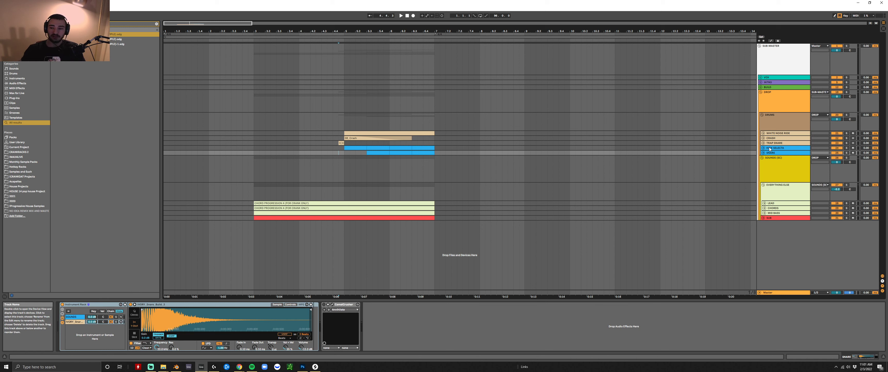
Show the devices of the SOUNDS (SC) group and select its sidechain macro rack
left_click(783, 176)
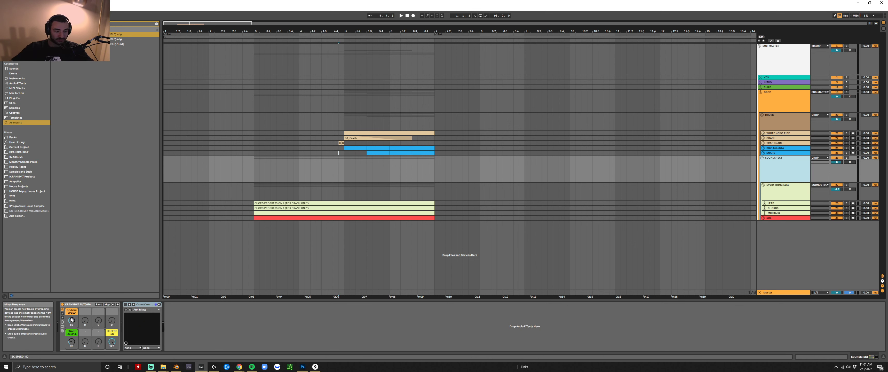
left_click(62, 304)
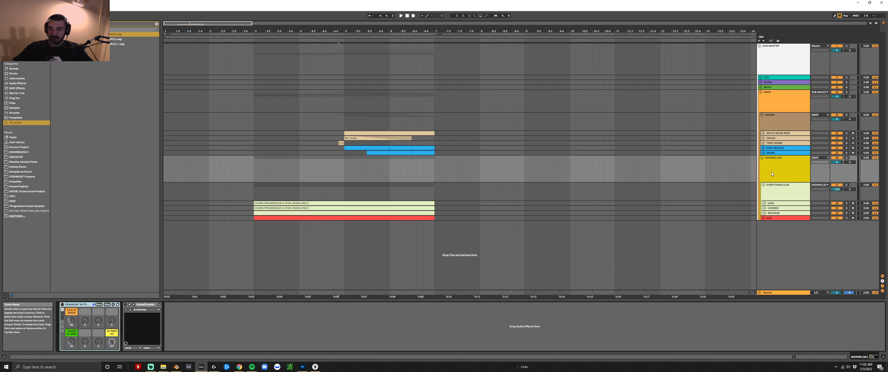
Expand the KICK SELECTA and SNARE tracks and show the Instrument Rack chains of both
left_click(763, 148)
left_click(763, 171)
left_click(782, 177)
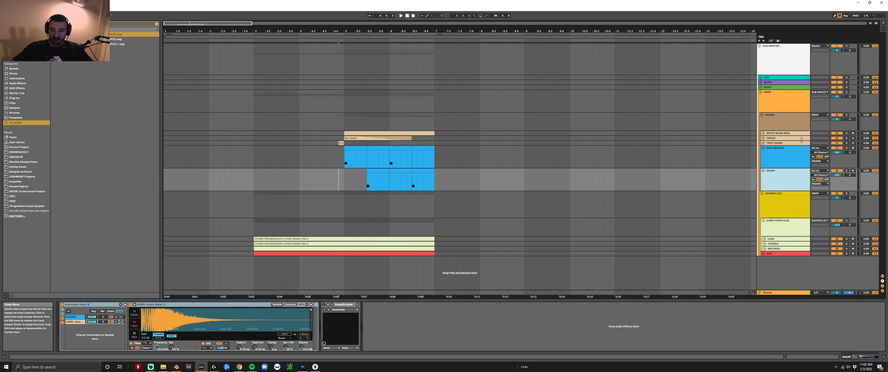
left_click(772, 165)
left_click(76, 322)
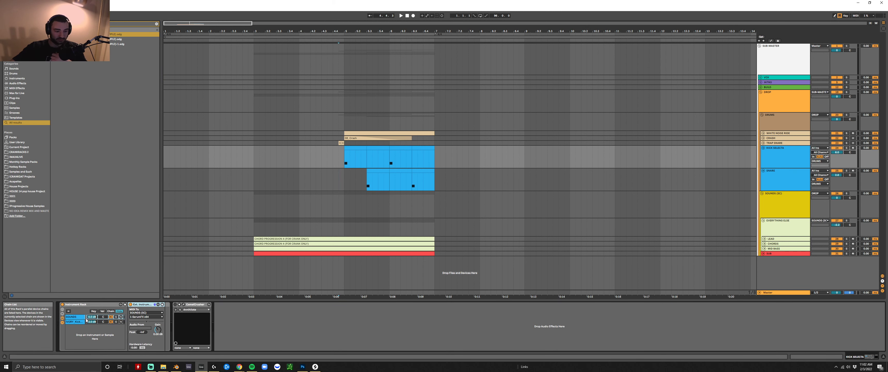
Compare the SOUNDS (SC) group's rack with the Ext. Instrument routing on the KICK SELECTA track
left_click(780, 207)
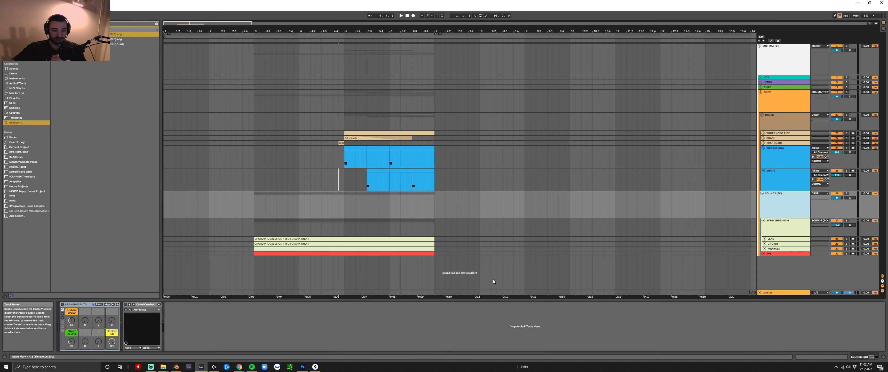
left_click(791, 162)
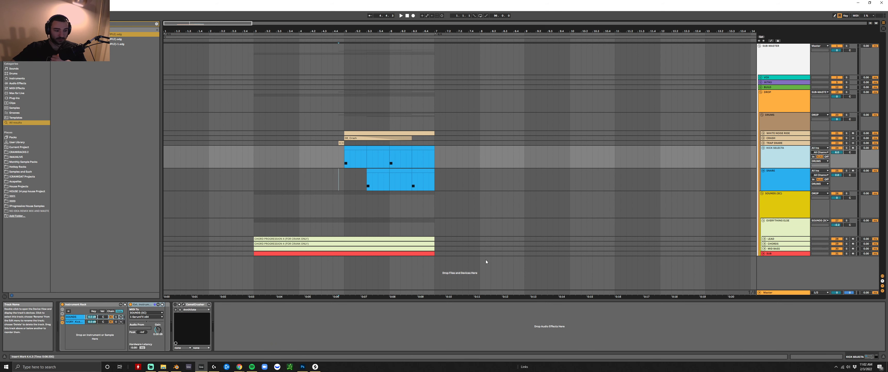
left_click(148, 317)
left_click(775, 210)
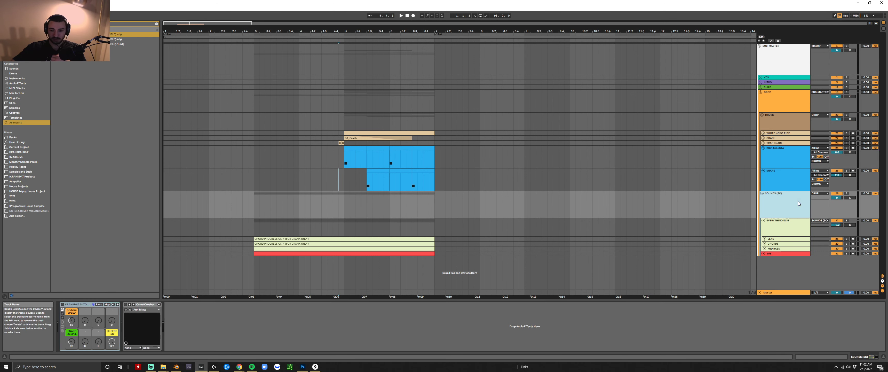
Show the external-instrument chain in the SNARE track's Instrument Rack and examine its MIDI routing to SOUNDS (SC)
left_click(793, 178)
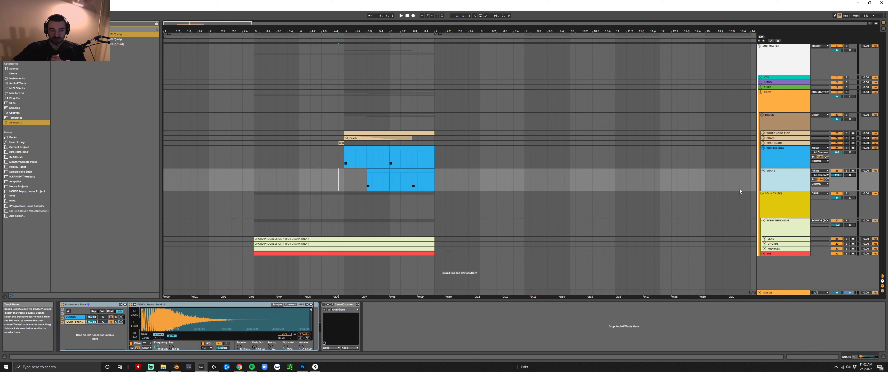
left_click(73, 317)
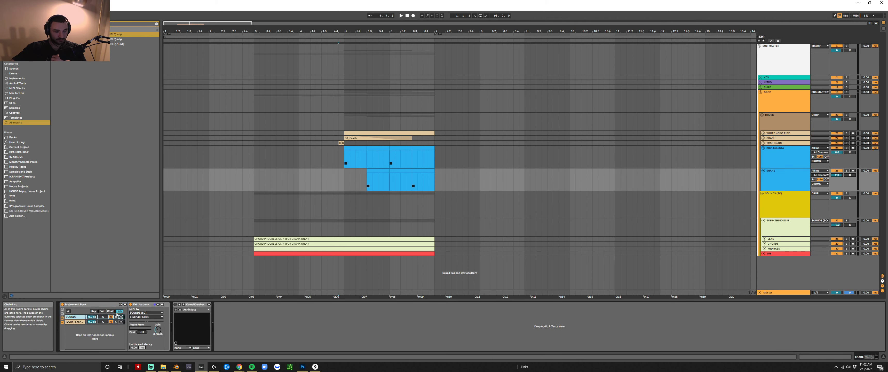
left_click(150, 316)
left_click(793, 158)
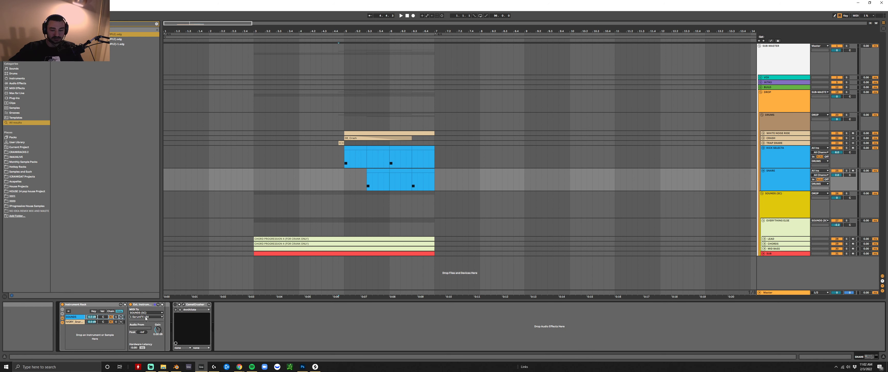
Review the SOUNDS (SC), SNARE and KICK SELECTA devices once more, and select the macro rack on SOUNDS (SC)
left_click(780, 202)
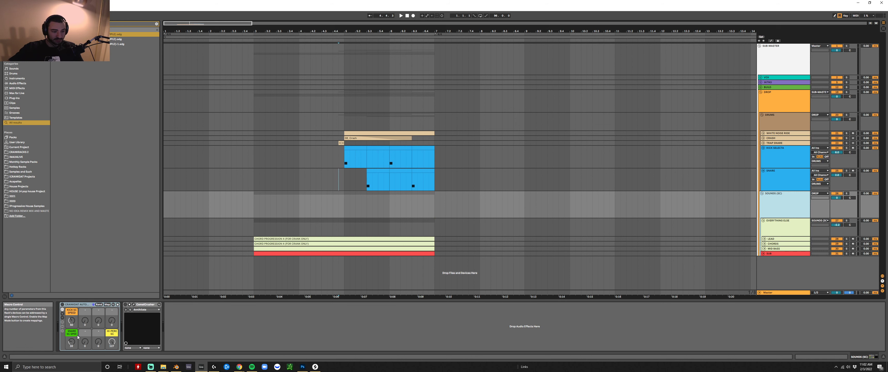
left_click(782, 172)
left_click(782, 165)
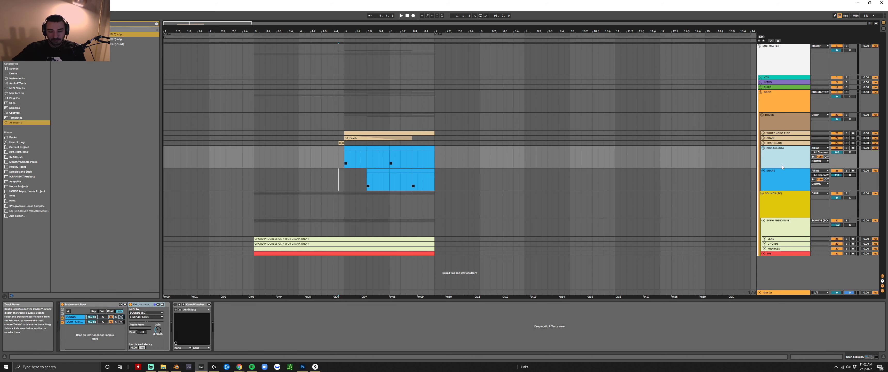
left_click(773, 216)
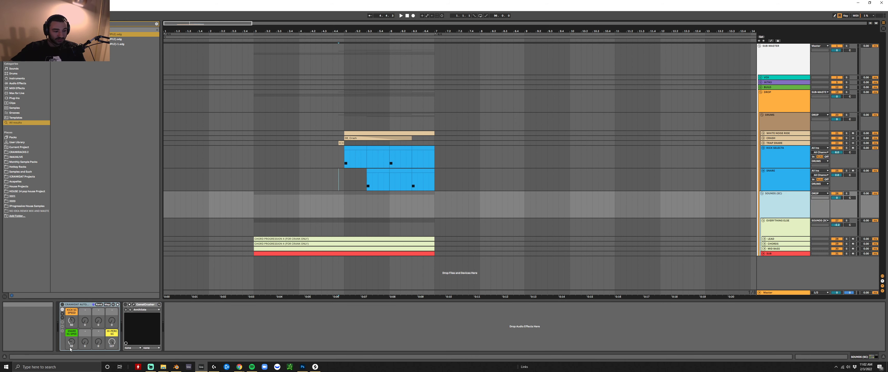
left_click(63, 305)
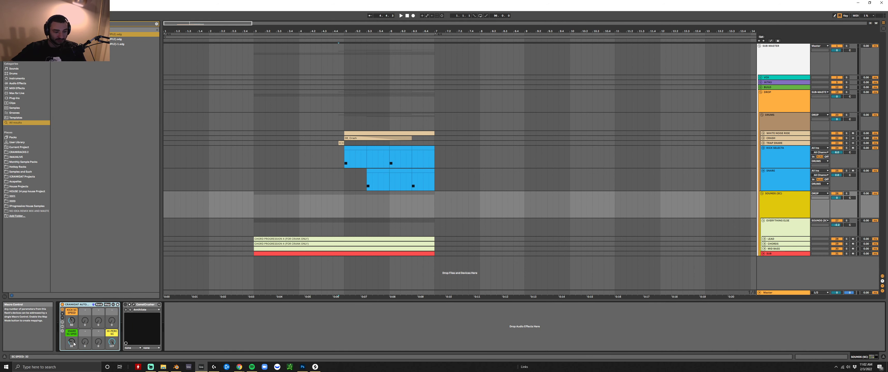
Lower the KICK SC SPEED macro on the SOUNDS (SC) rack and play the drop from just before the kick
left_click(345, 194)
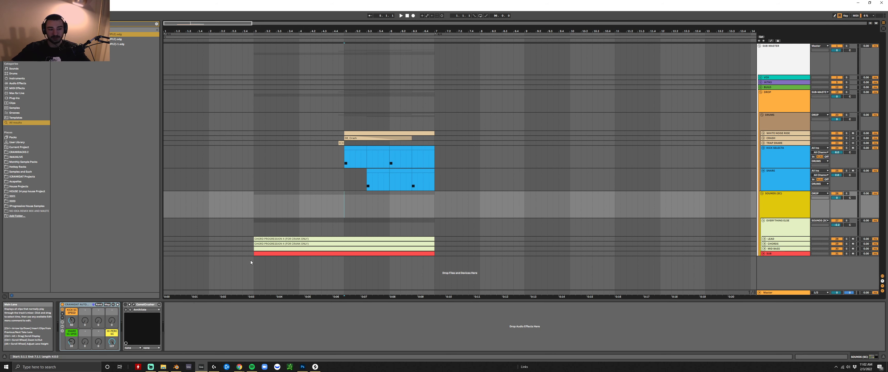
left_click_drag(72, 320, 71, 326)
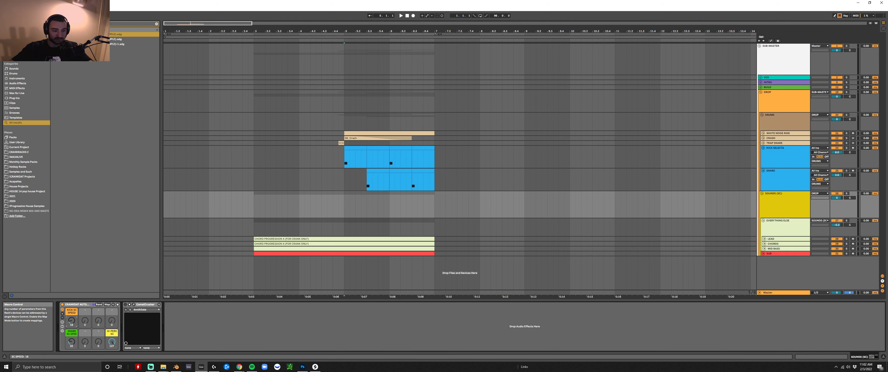
left_click_drag(75, 329, 75, 327)
left_click(333, 206)
key("space")
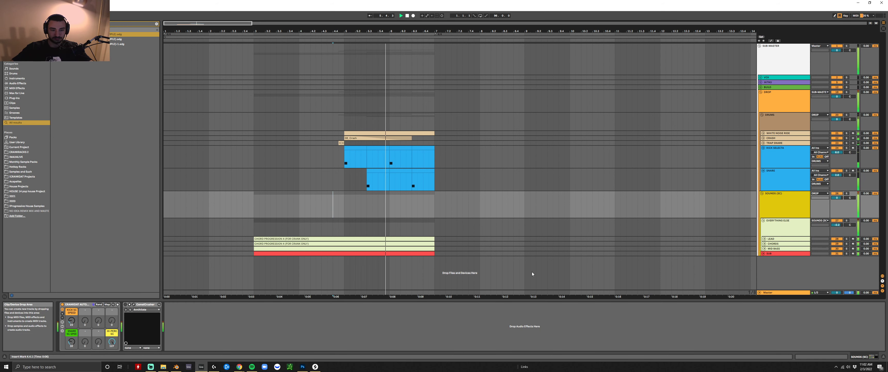
key("space")
Raise the KICK SC SPEED macro again and place the playback position at the start of the kick clip
left_click_drag(75, 319, 75, 317)
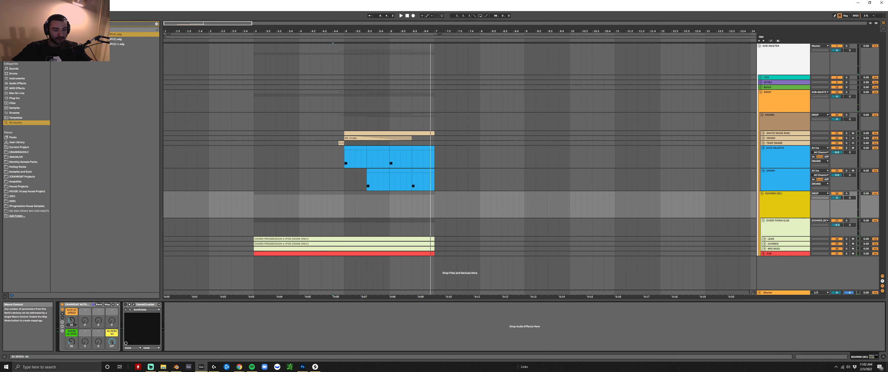
left_click_drag(70, 324, 70, 319)
left_click(345, 208)
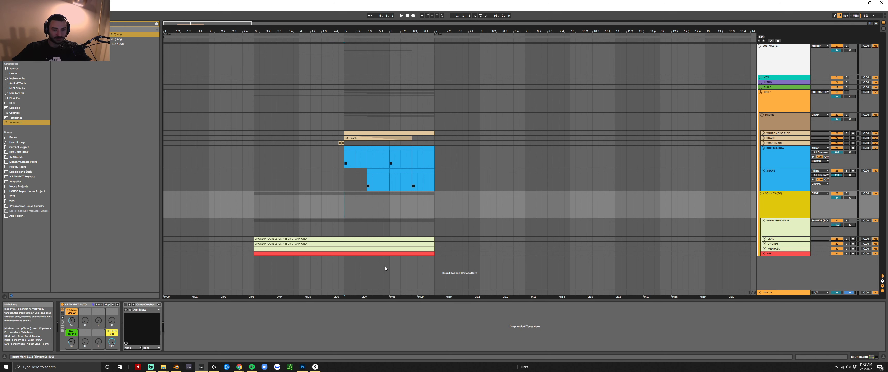
Try a different SNARE SC SPEED setting on the SOUNDS (SC) rack, restore it, and play the drop
left_click(772, 184)
left_click(772, 205)
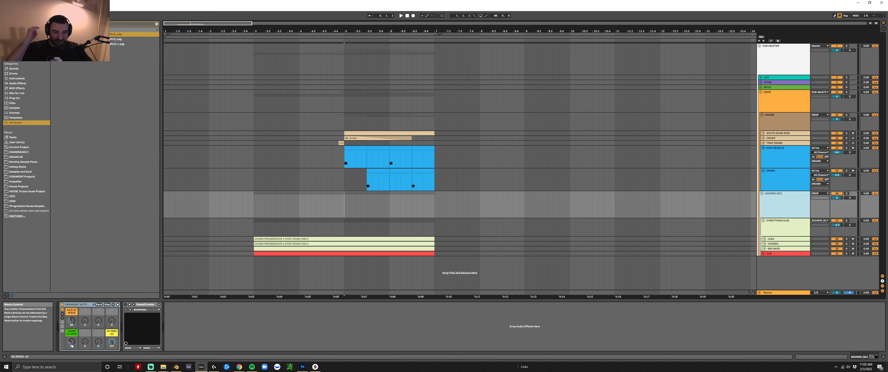
left_click_drag(71, 345, 71, 344)
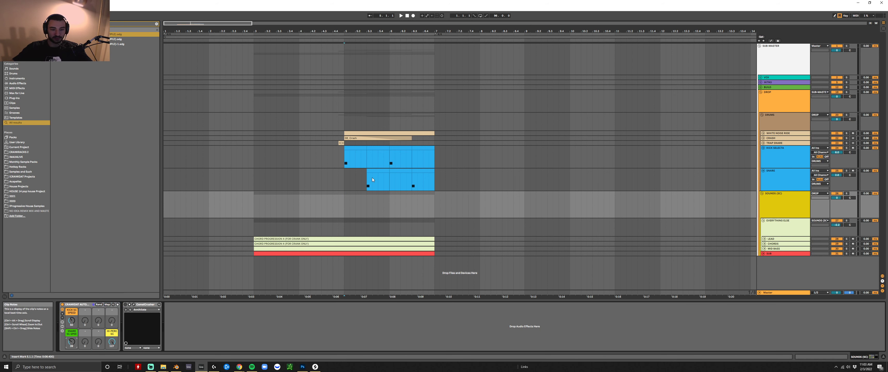
left_click_drag(71, 342, 72, 345)
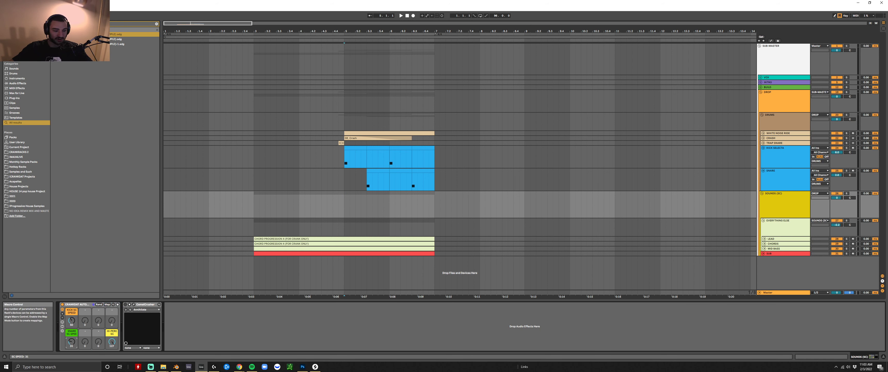
left_click(345, 208)
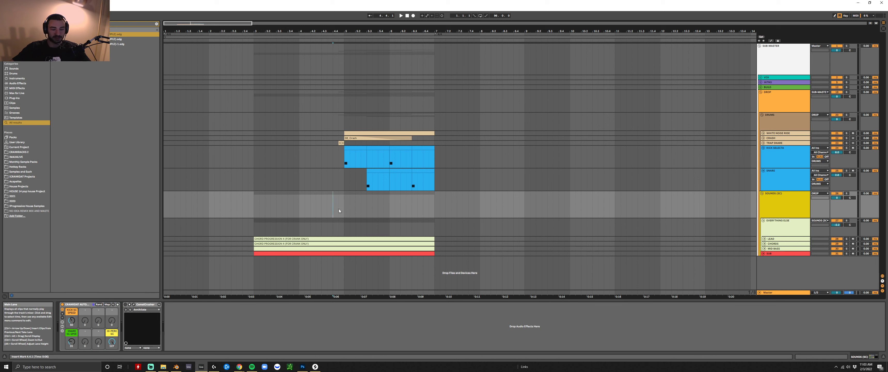
key("space")
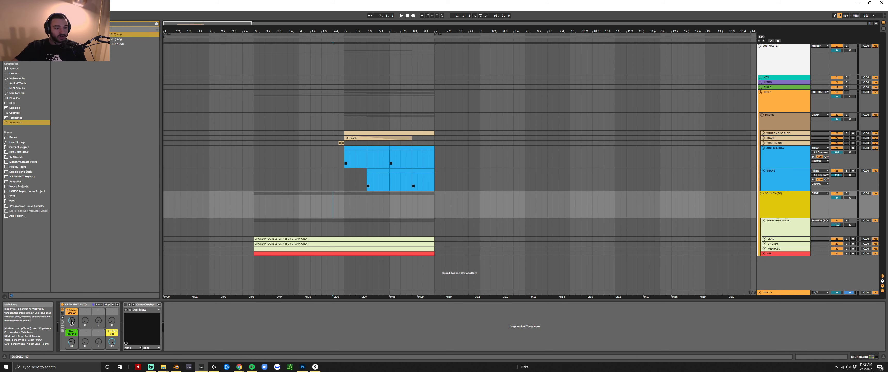
Reveal the devices inside the SOUNDS (SC) macro rack and compare them with the KICK SELECTA track's devices
left_click(63, 326)
left_click(352, 148)
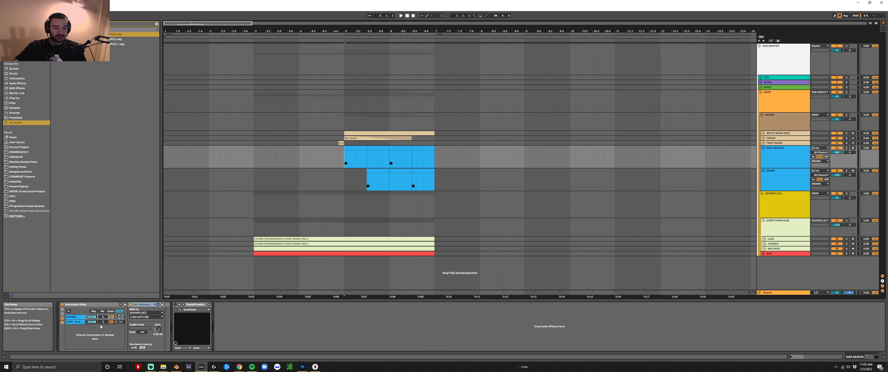
left_click(780, 200)
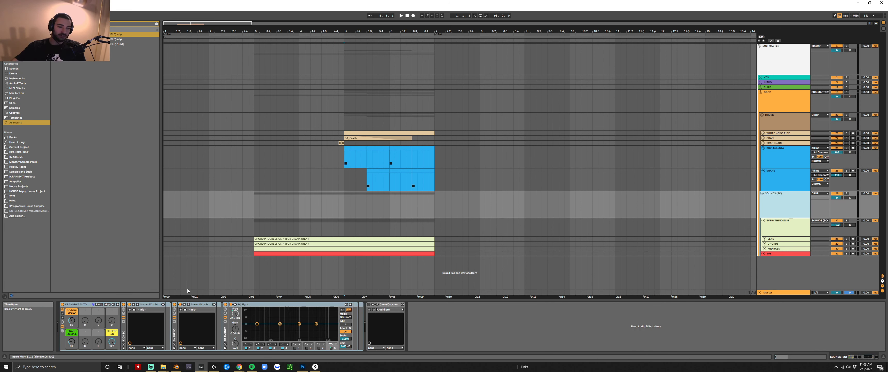
Examine the second SerumFX plug-in in the SOUNDS (SC) rack, close its window and hide the rack's devices
left_click(189, 304)
left_click_drag(503, 73, 565, 61)
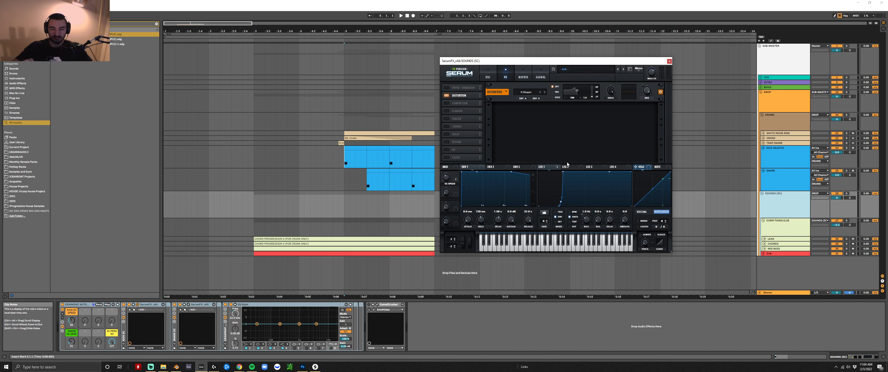
left_click(669, 61)
left_click(62, 327)
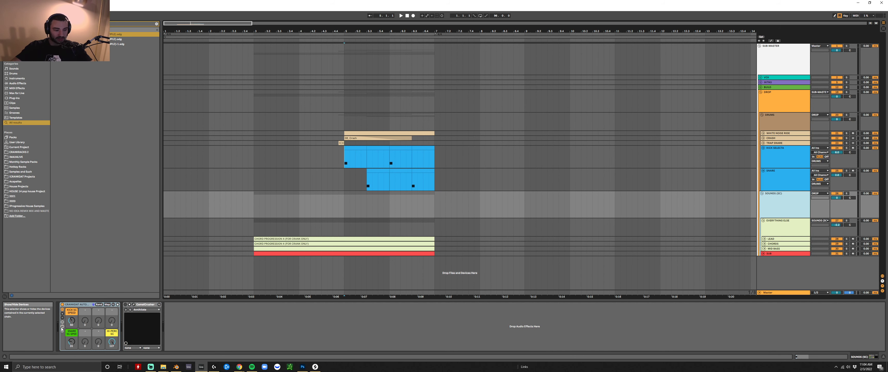
left_click(78, 306)
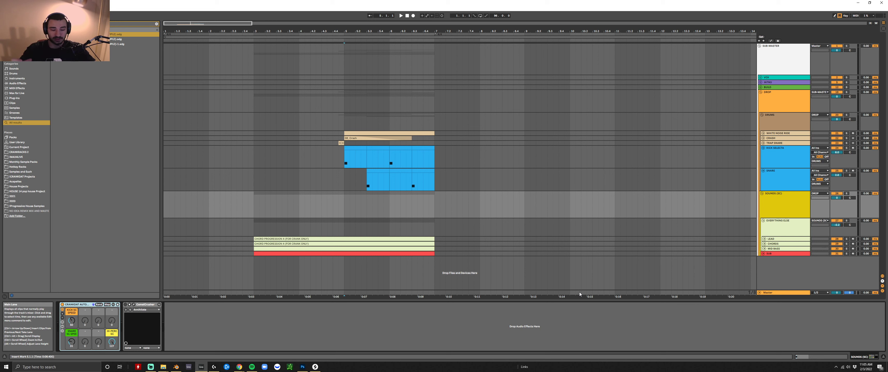
Show the devices of the SOUNDS (SC) group and of the EVERYTHING ELSE group
left_click(775, 206)
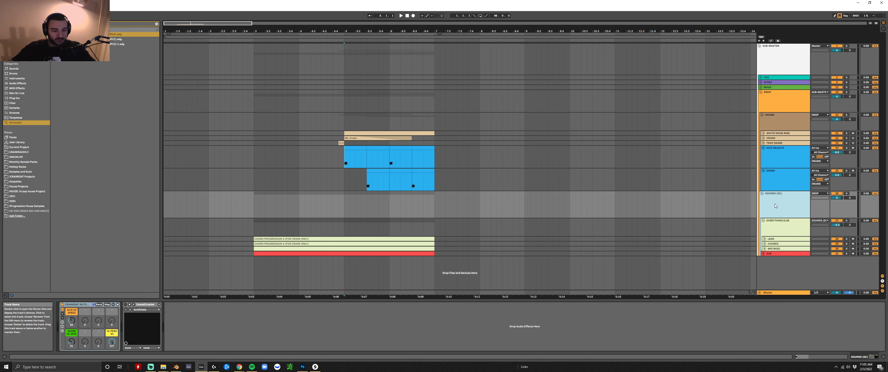
left_click(764, 223)
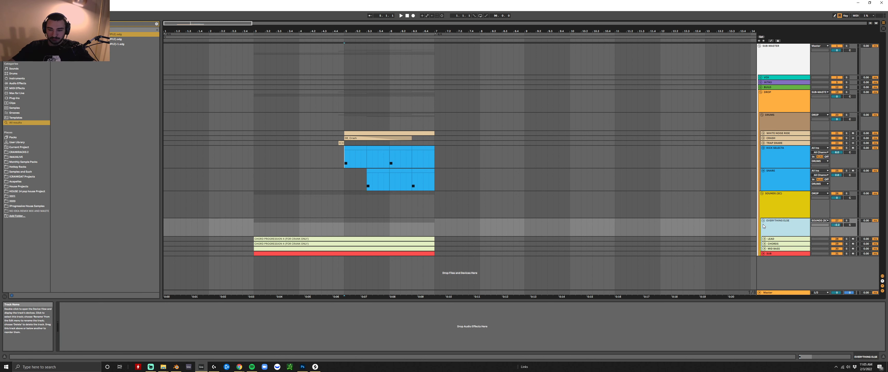
Collapse the EVERYTHING ELSE group and point out it and the SUB track inside the SOUNDS (SC) group
left_click(763, 221)
left_click(778, 207)
left_click(776, 221)
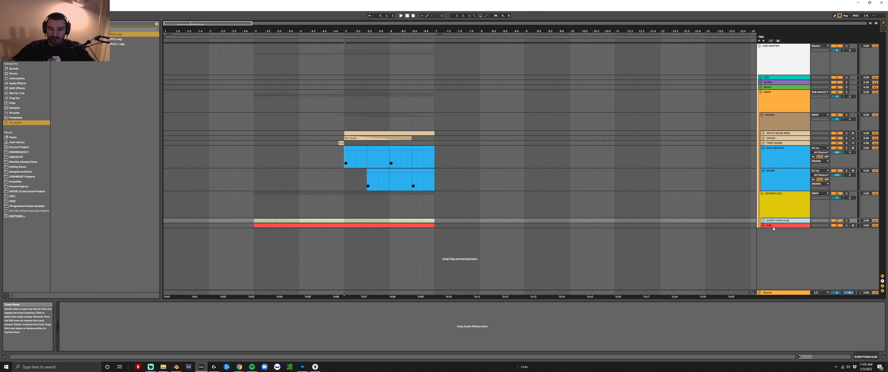
left_click(773, 225, "shift")
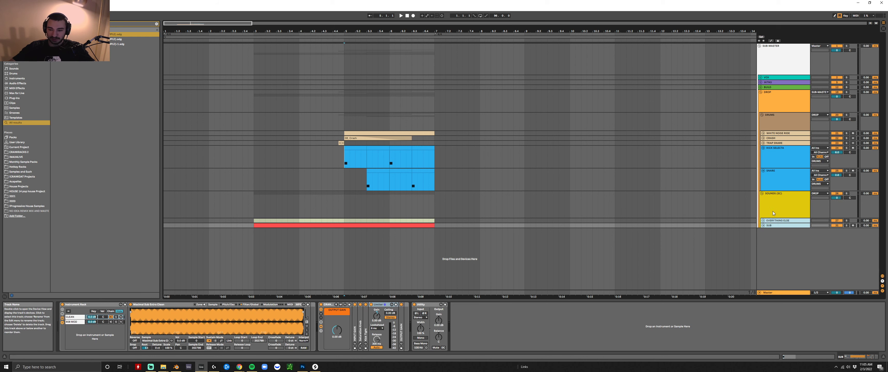
left_click(773, 213)
left_click(774, 221)
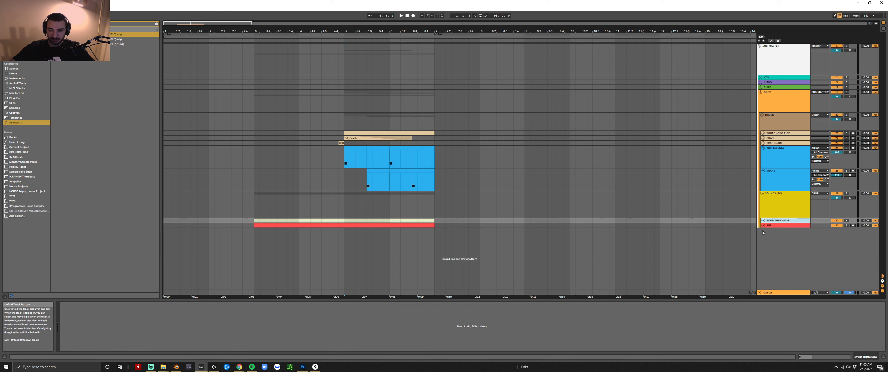
left_click(764, 226)
left_click(763, 226)
Group the EVERYTHING ELSE group and the SUB track together and name the new group CLIPPER
left_click(770, 225, "shift")
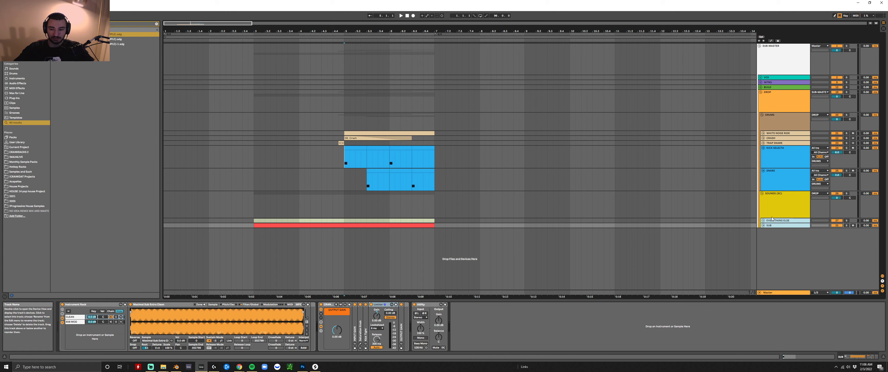
left_click(772, 217)
left_click(775, 225)
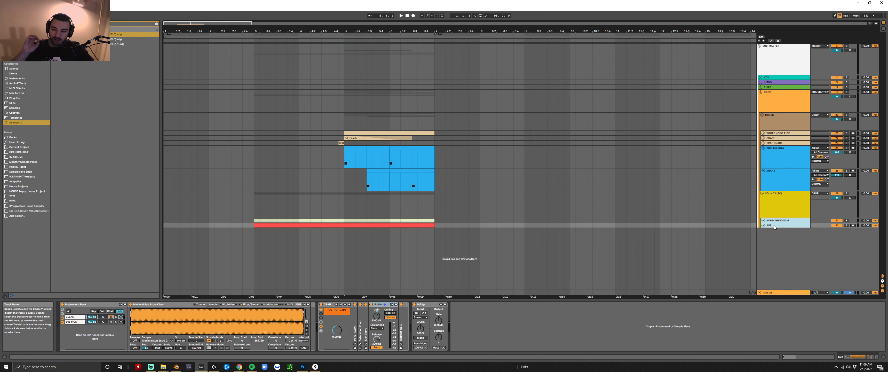
key("ctrl+g")
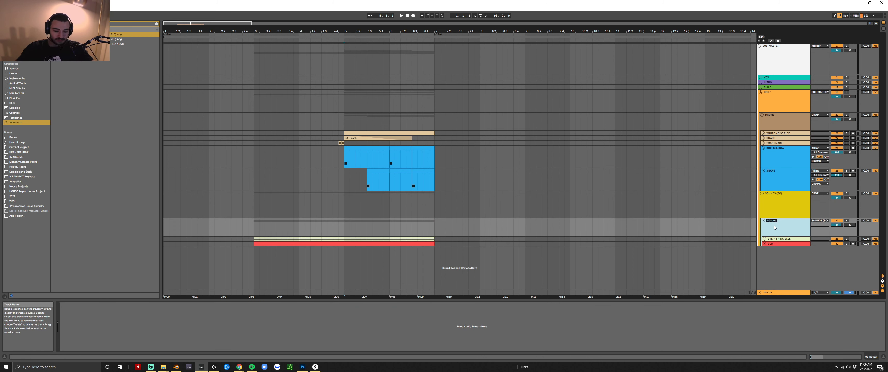
type("CLIPPER")
key("Return")
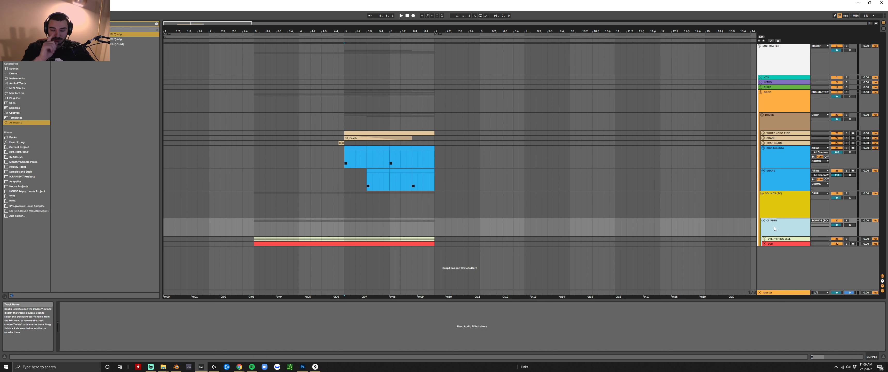
Clear the browser search, load the ClipShifter_x64 plug-in onto the CLIPPER group and close the plug-in's window
left_click(157, 23)
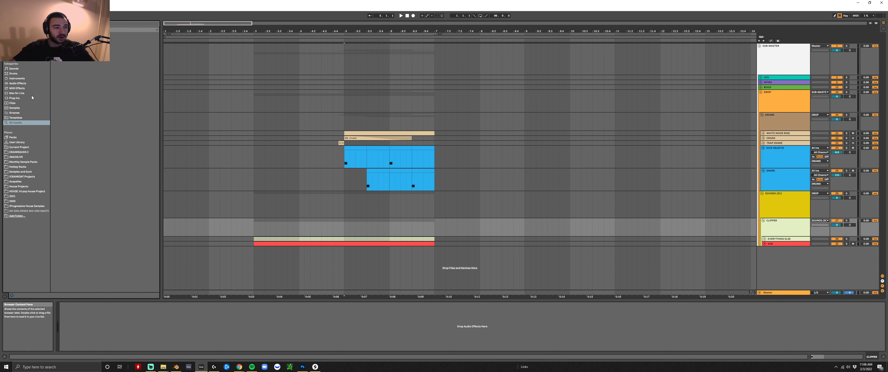
left_click(31, 97)
double_click(88, 114)
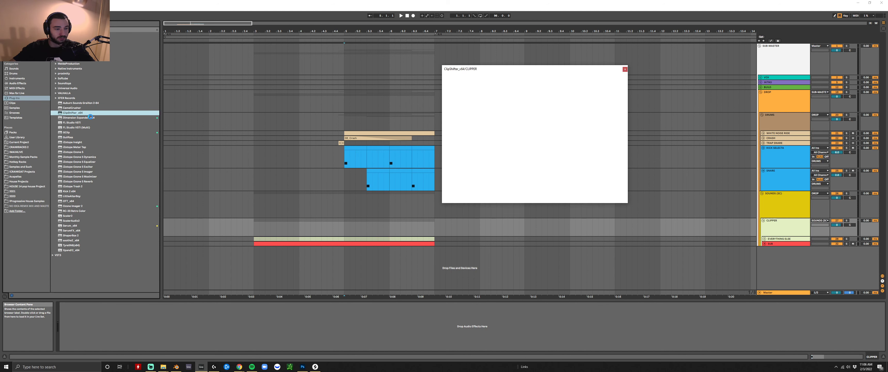
left_click(625, 69)
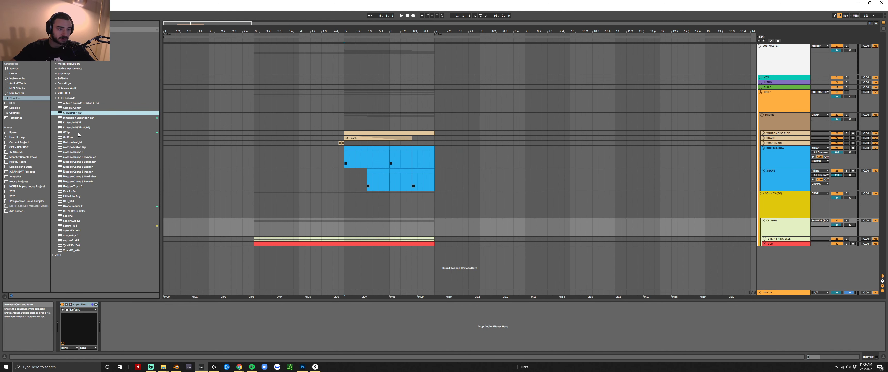
left_click(84, 305)
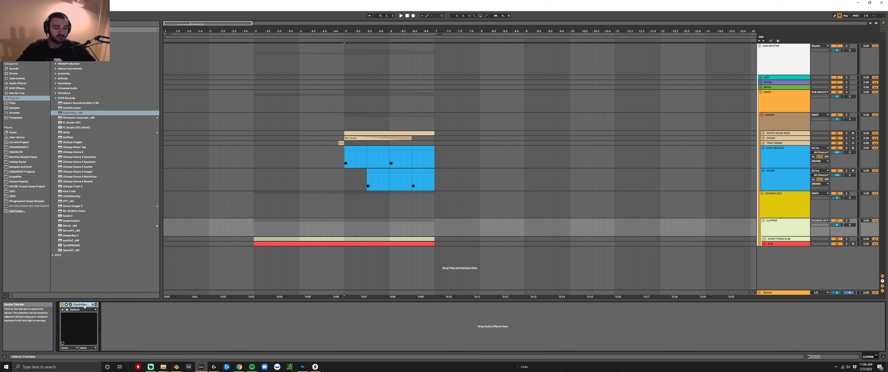
Switch to Blender and view the G-CLIP AND "TRUE SOUND" text through its camera
left_click(176, 367)
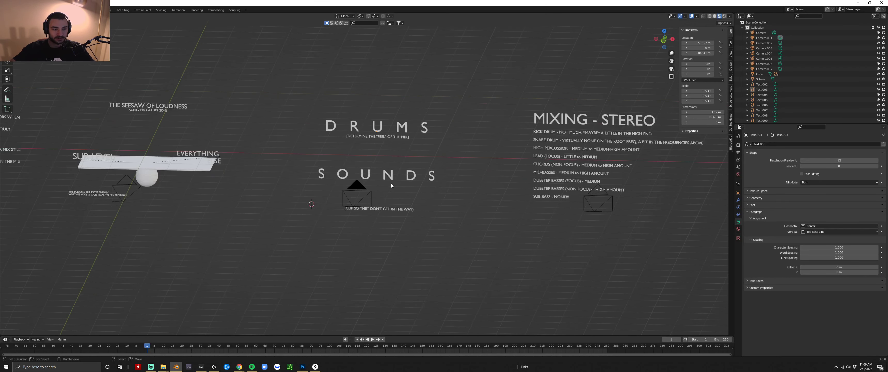
scroll(392, 186, "down", 7)
left_click_drag(323, 203, 385, 208)
right_click(335, 193)
key("ctrl+KP_0")
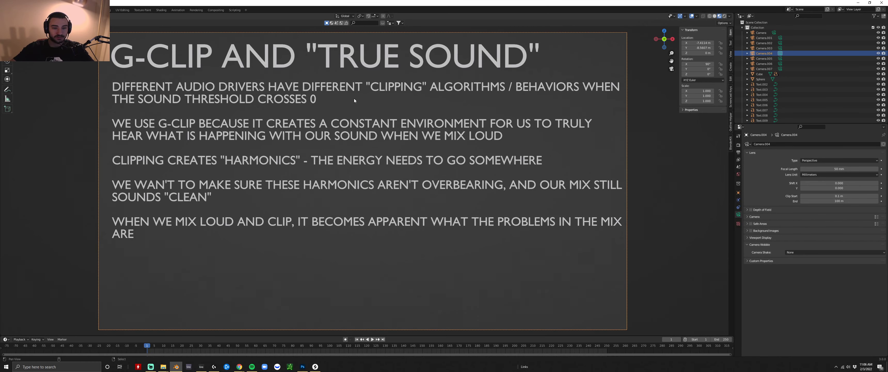
mouse_move(353, 98)
left_mouse_down()
mouse_move(351, 108)
mouse_move(355, 98)
left_mouse_up()
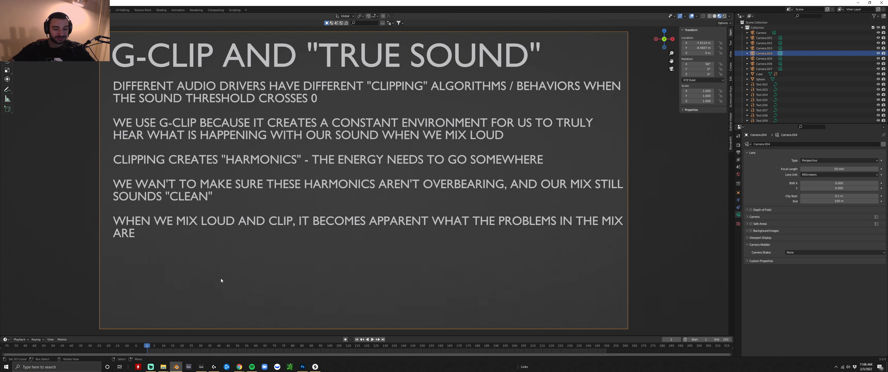
Switch back to Ableton Live and compare the SUB MASTER group's GClip with the CLIPPER group's device
left_click(201, 366)
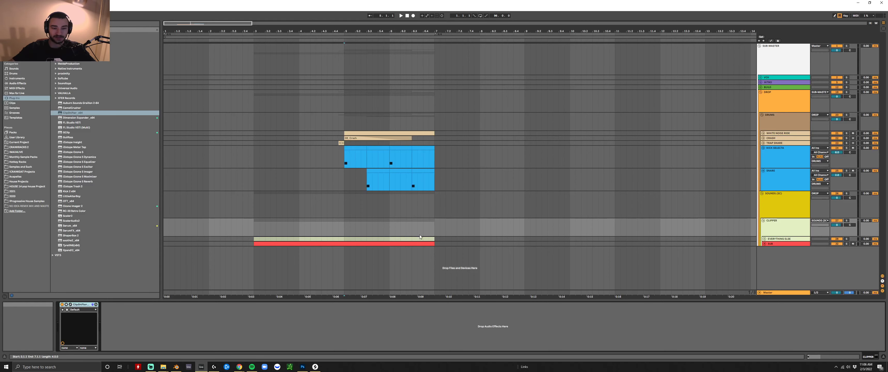
left_click(257, 231)
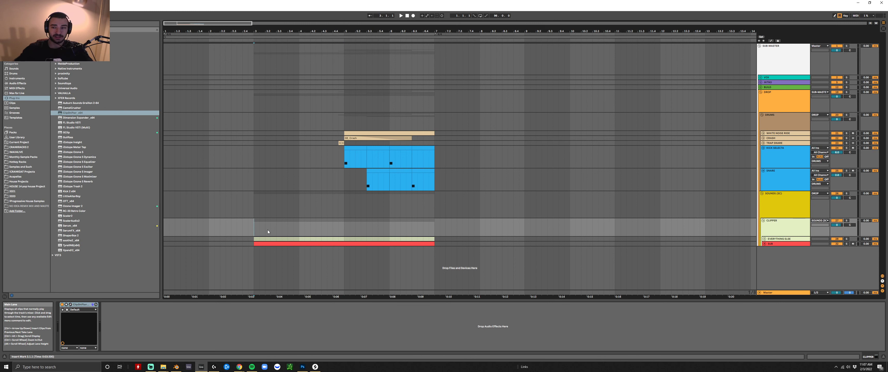
left_click(780, 55)
left_click(74, 305)
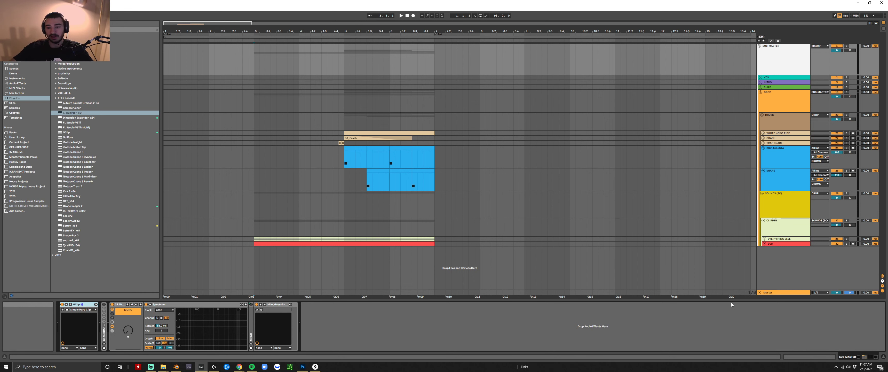
left_click(778, 228)
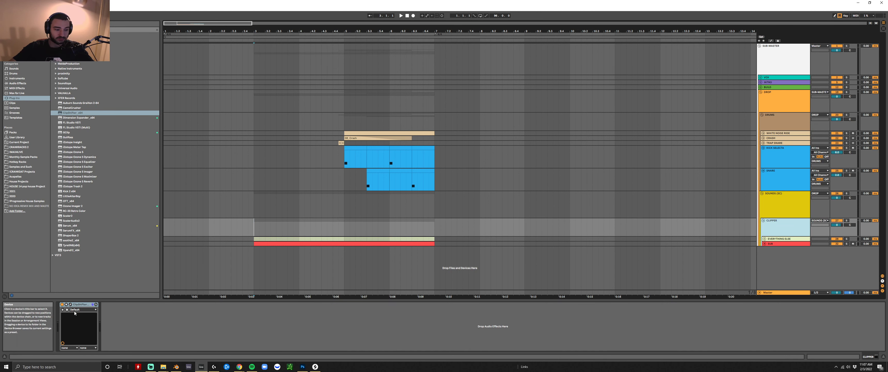
Open the ClipShifter plug-in on the CLIPPER group, examine its controls and close its window
left_click(66, 304)
left_click(70, 304)
left_click(66, 304)
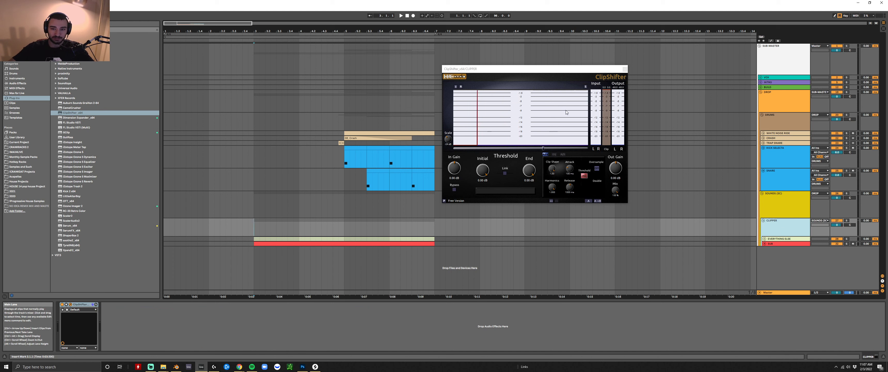
left_click(625, 69)
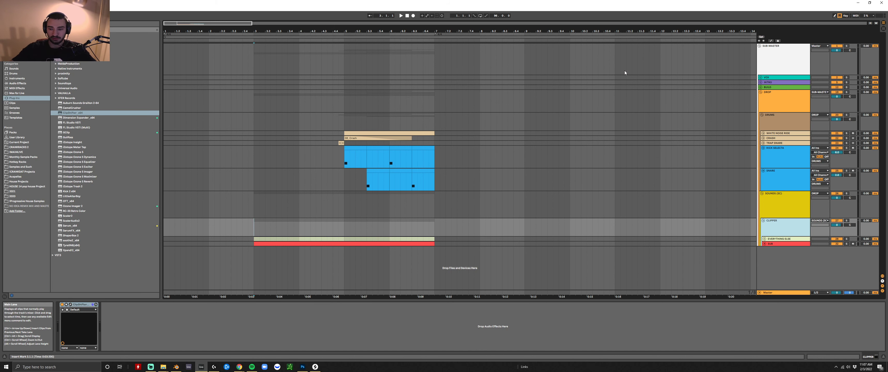
Expand the SUB track and the EVERYTHING ELSE group, and enlarge the CLIPPER group's track height
left_click(765, 245)
left_click(765, 239)
scroll(742, 234, "down", 1)
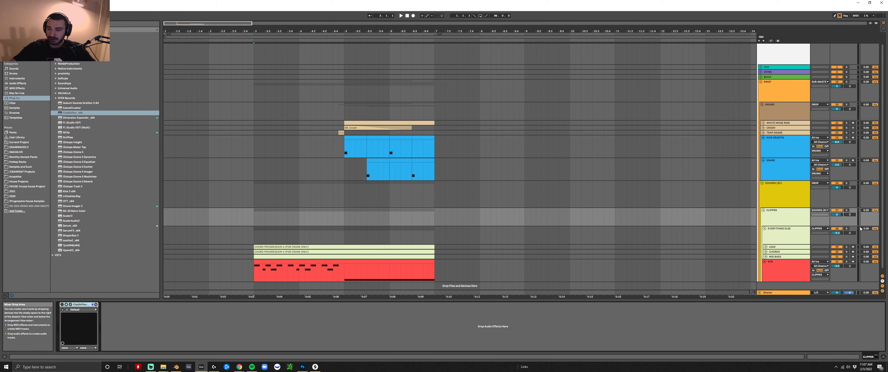
left_click_drag(860, 226, 861, 253)
scroll(456, 221, "down", 2)
left_click(252, 211)
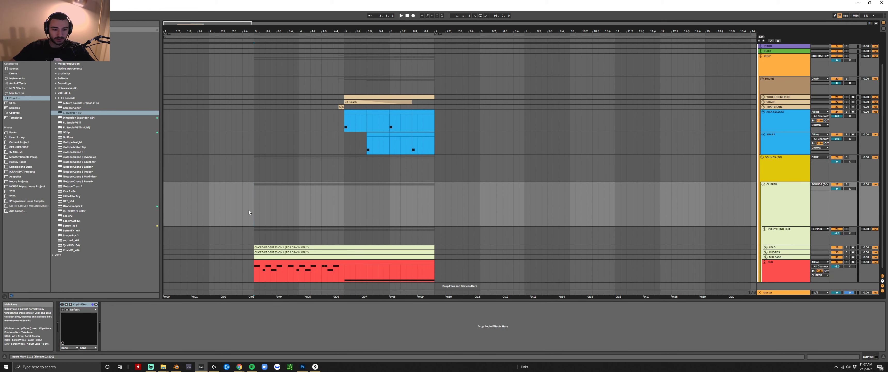
Solo the CLIPPER group, play the arrangement from the start of the chord clips and stop playback
left_click(846, 185)
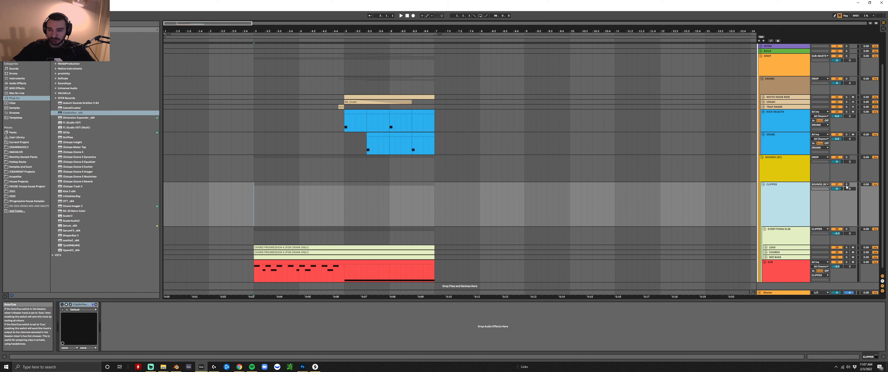
left_click(255, 212)
key("space")
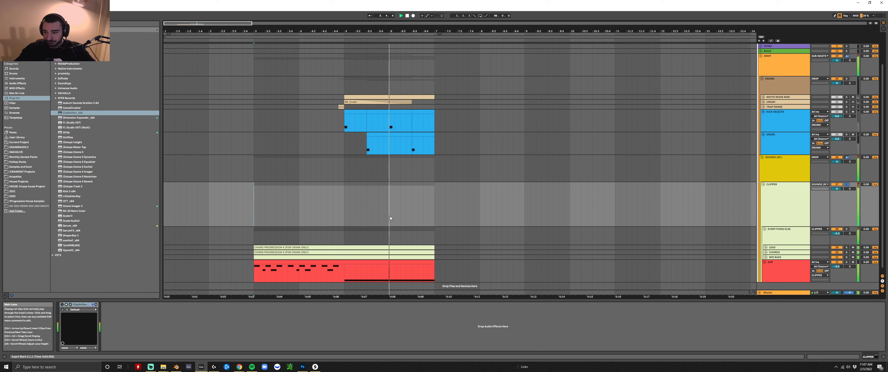
key("space")
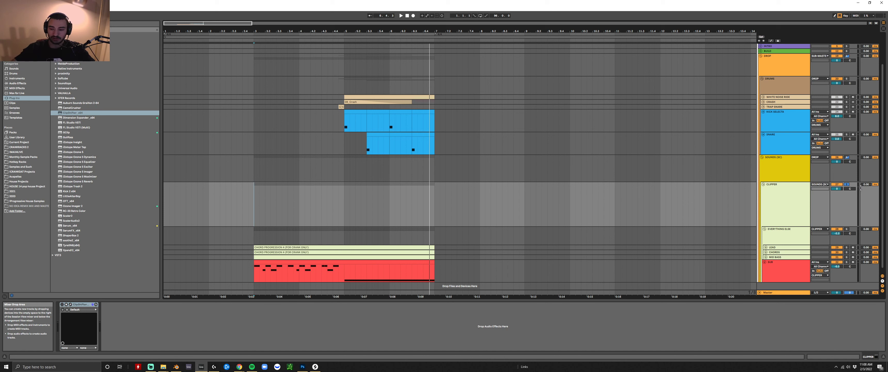
Review the device chains of the CLIPPER, SOUNDS (SC) and SUB MASTER groups
left_click(775, 190)
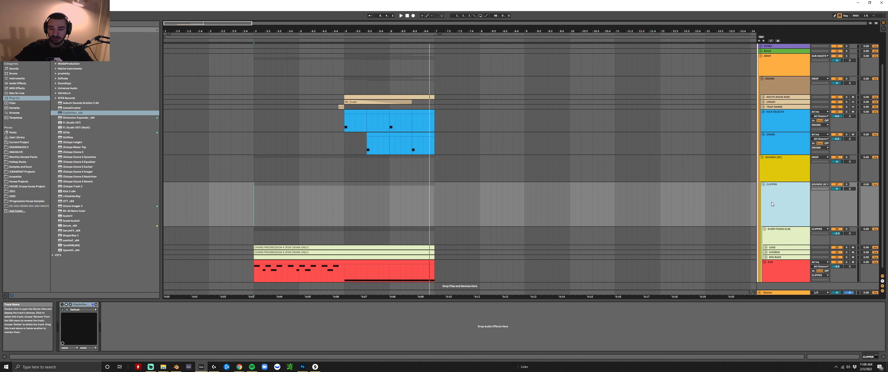
left_click(783, 166)
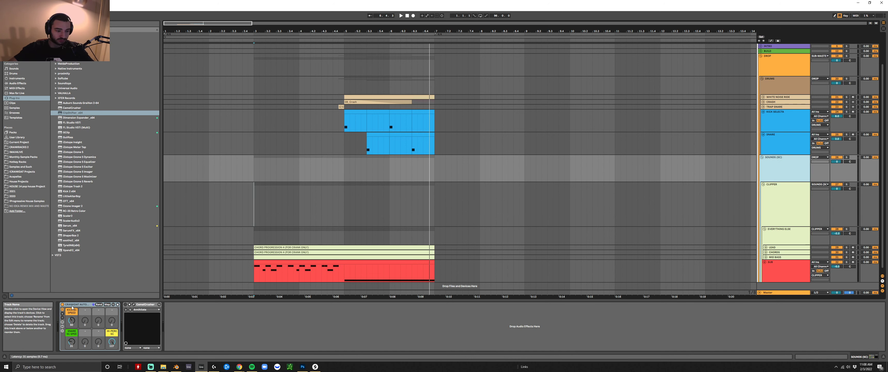
scroll(785, 261, "up", 3)
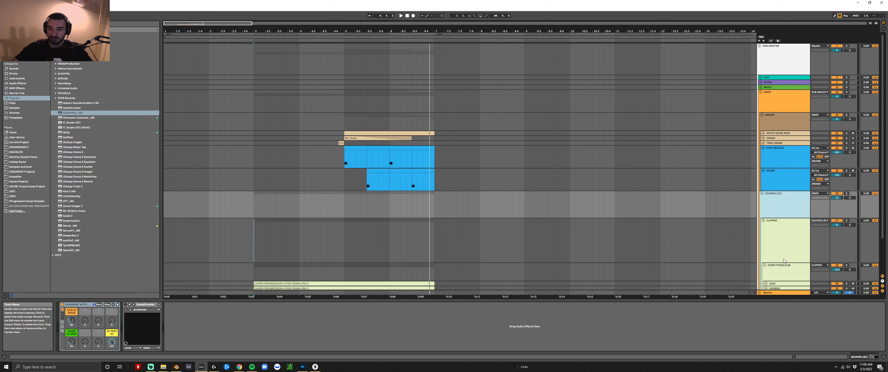
left_click(786, 98)
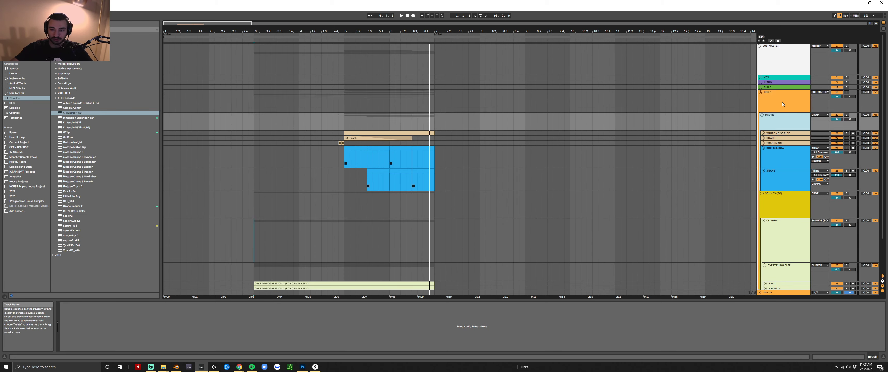
left_click(784, 65)
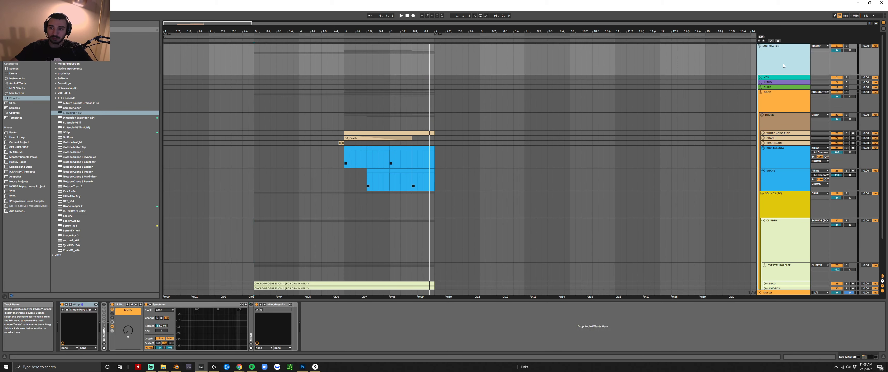
scroll(461, 225, "down", 3)
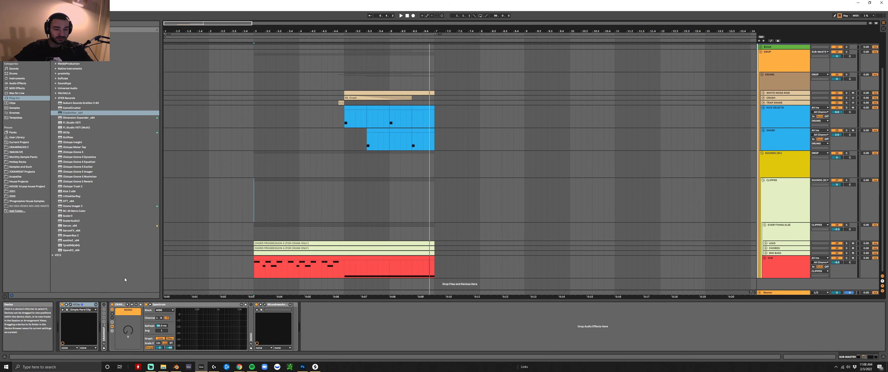
scroll(545, 227, "up", 2)
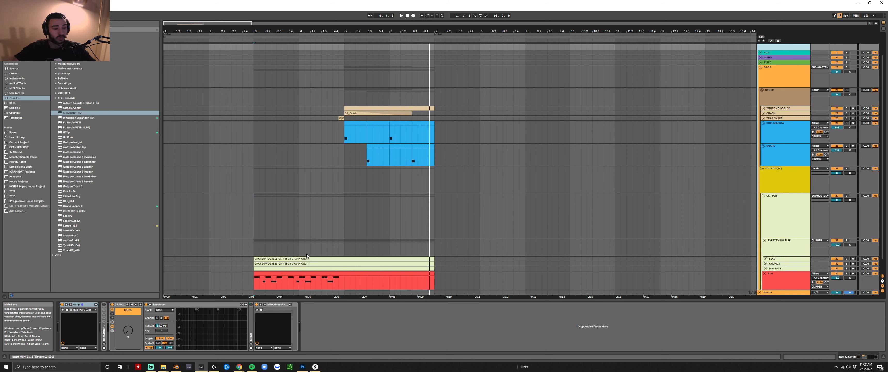
scroll(800, 164, "up", 2)
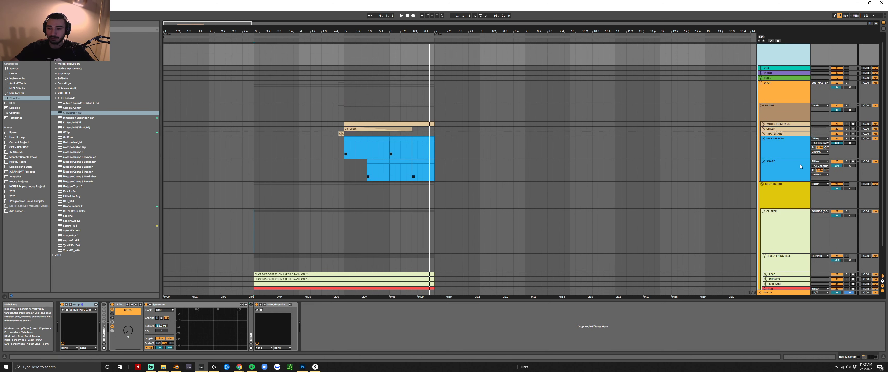
Check the devices of the DRUMS group and its kick and snare tracks, ending on the DRUMS group
left_click(792, 111)
scroll(793, 112, "up", 1)
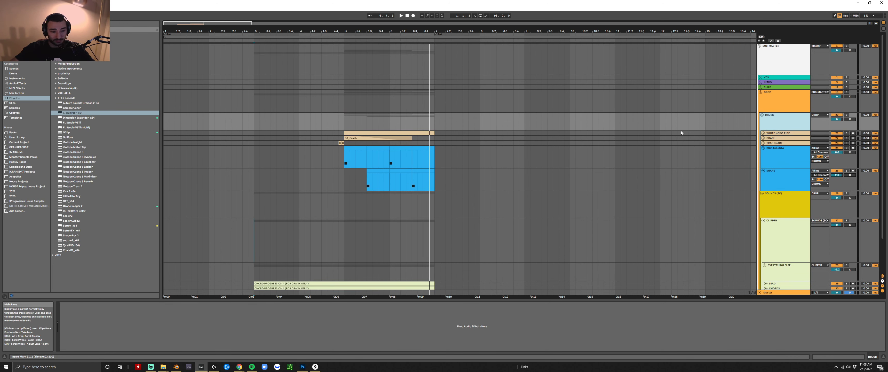
left_click(776, 153)
left_click(775, 173)
left_click(777, 151)
left_click(777, 121)
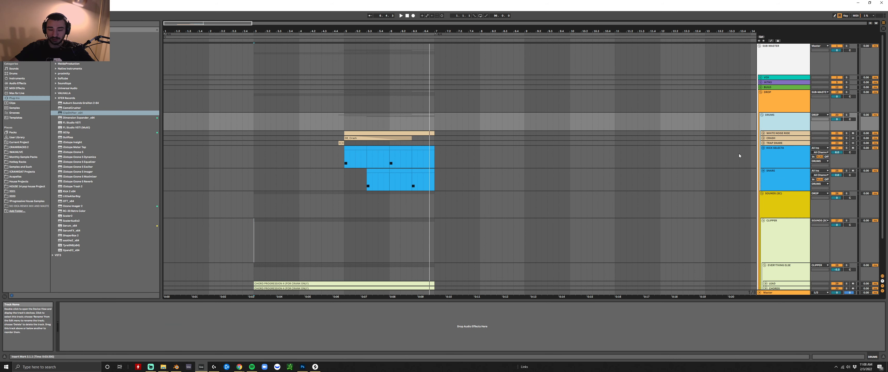
Check the device chains of the DROP and SUB MASTER groups, and recheck the CLIPPER group's devices
left_click(778, 98)
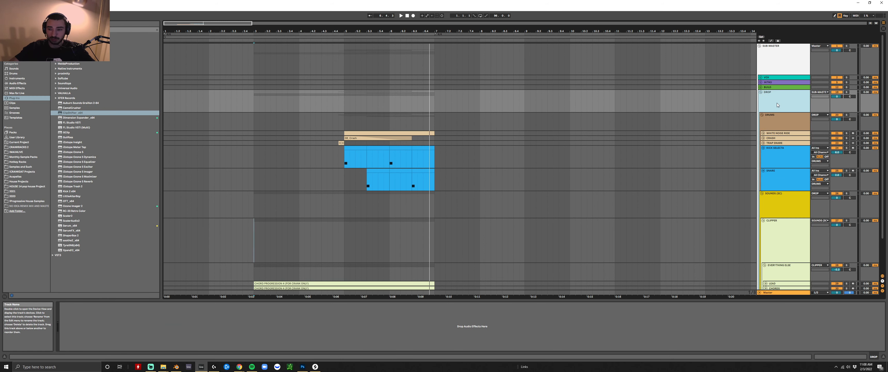
left_click(778, 62)
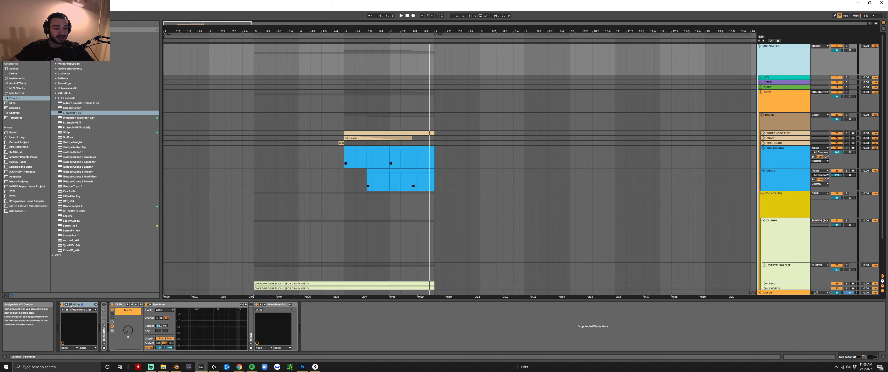
scroll(287, 243, "down", 2)
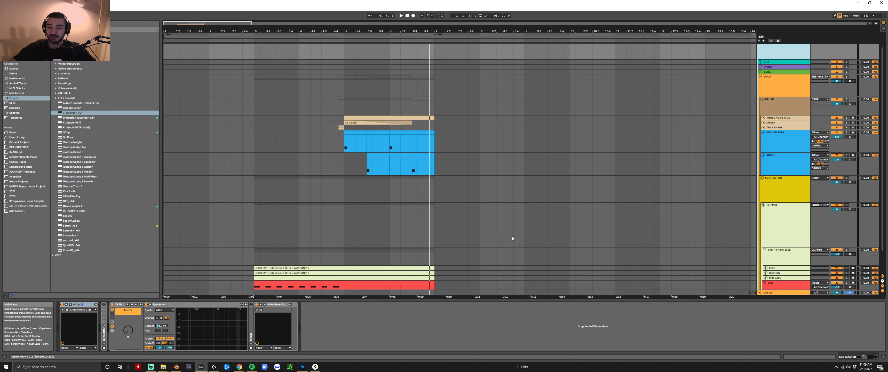
left_click(781, 220)
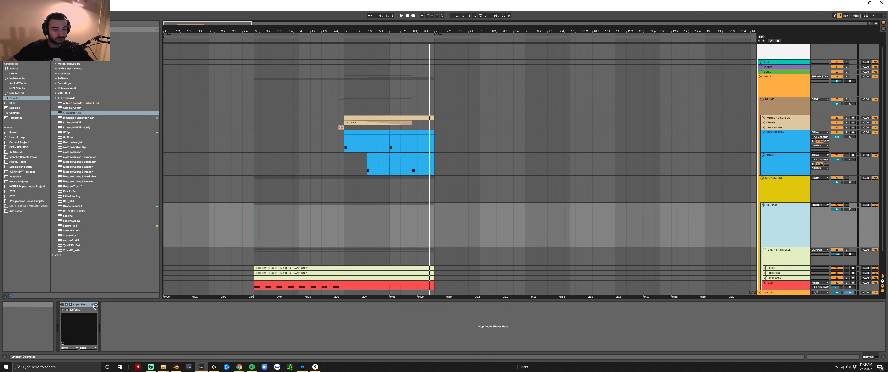
left_click(783, 193)
scroll(735, 216, "down", 1)
left_click(797, 198)
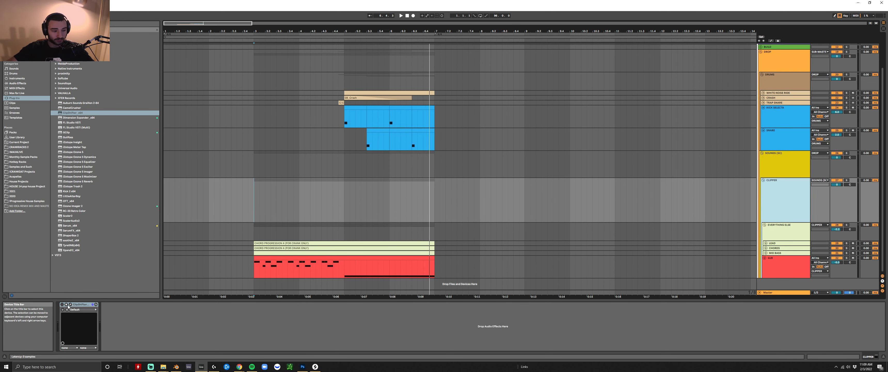
Solo the CLIPPER group, play the arrangement from the start of the chord clips, stop playback and remove the solo
left_click(252, 208)
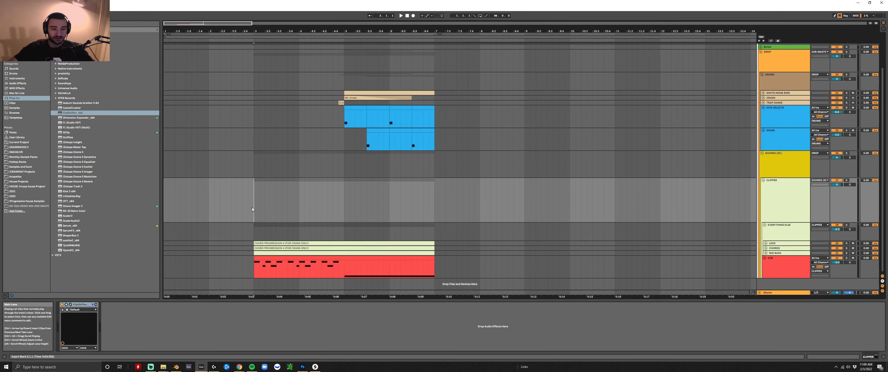
left_click(847, 180)
key("space")
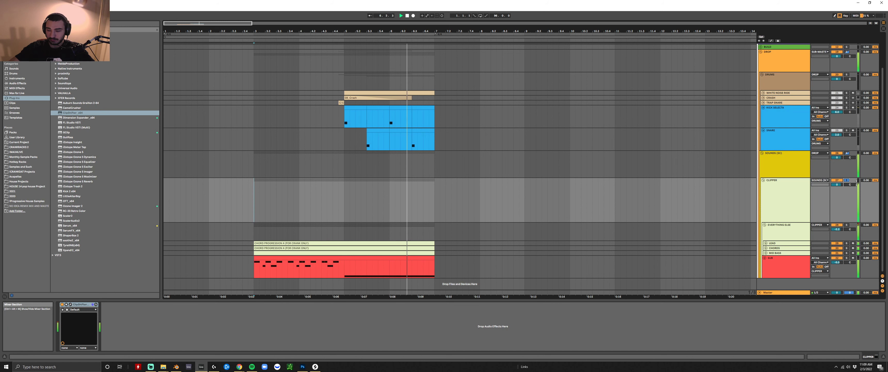
key("space")
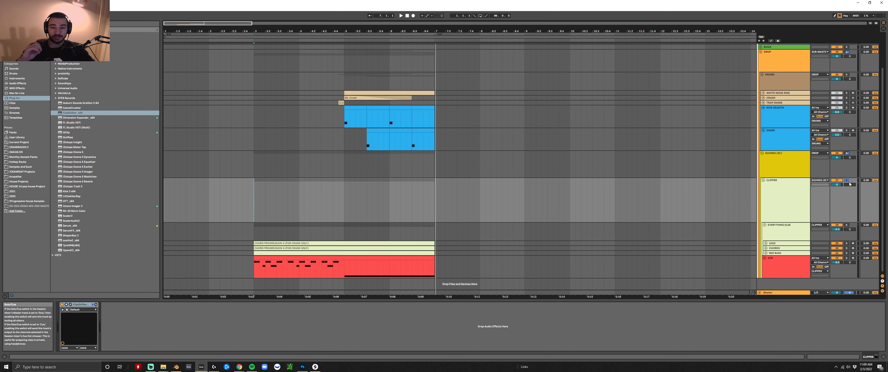
left_click(847, 180)
Solo the DRUMS group and play the arrangement from the start of the kick clip
scroll(294, 138, "up", 2)
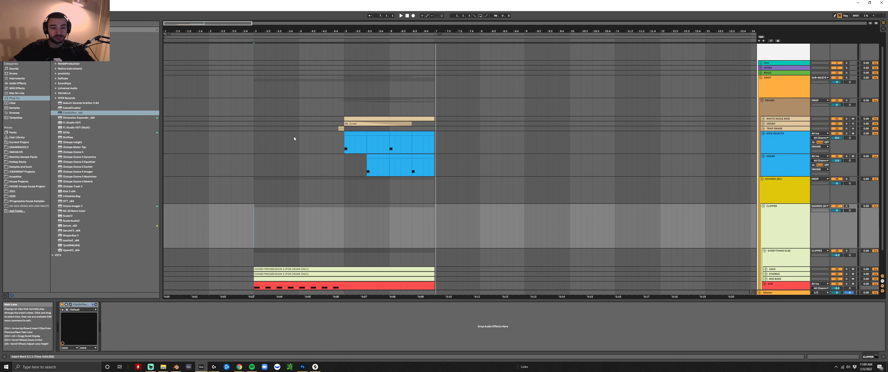
left_click(343, 146)
scroll(407, 153, "up", 1)
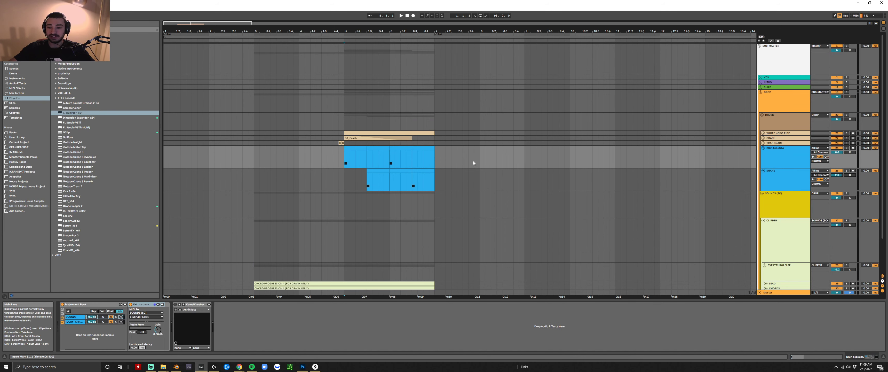
left_click(877, 119)
left_click(847, 115)
key("space")
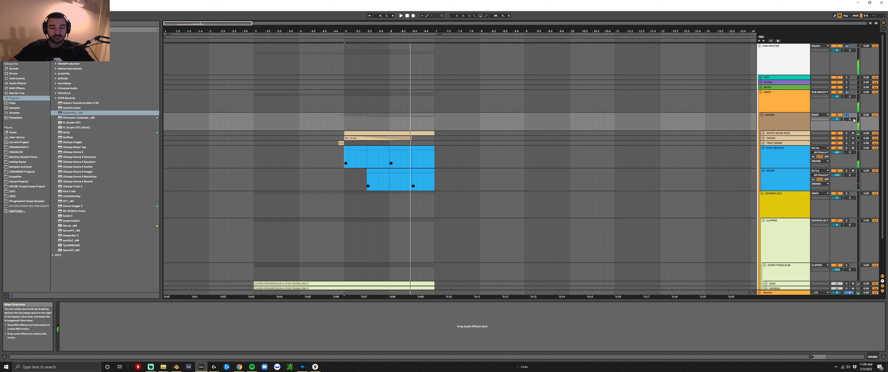
Compare the plugins on the CLIPPER and SUB MASTER groups, ending on the CLIPPER group
scroll(695, 155, "down", 2)
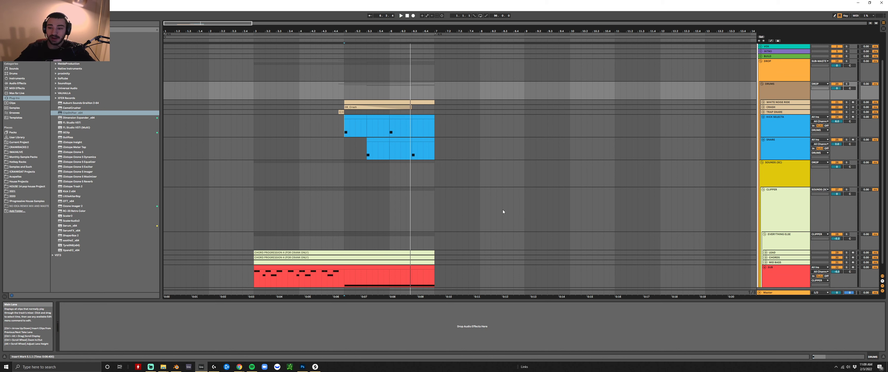
left_click(856, 195)
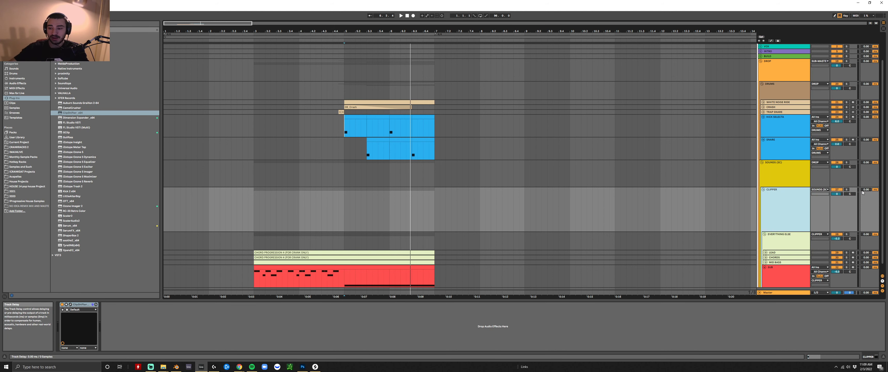
left_click_drag(883, 182, 883, 148)
left_click(772, 65)
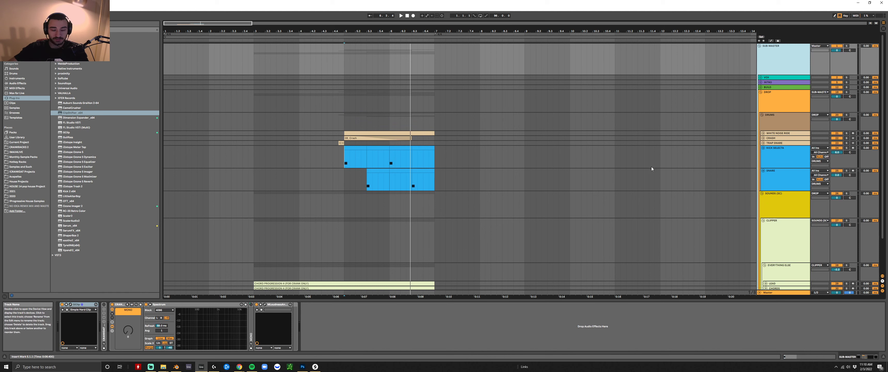
left_click_drag(883, 190, 883, 224)
left_click(788, 205)
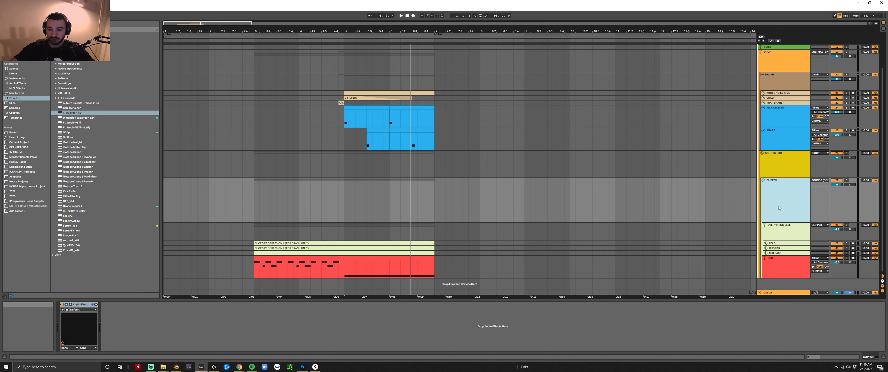
Place the insert marker at the start of the chord clips and examine the CLIPPER group's and SUB track's devices
left_click(257, 217)
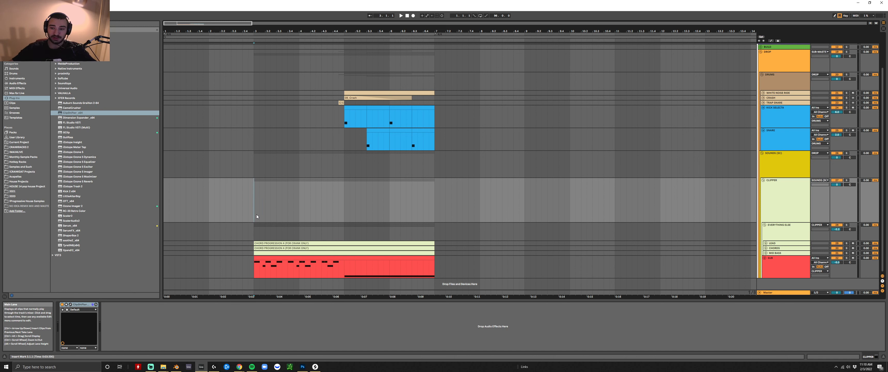
left_click(786, 194)
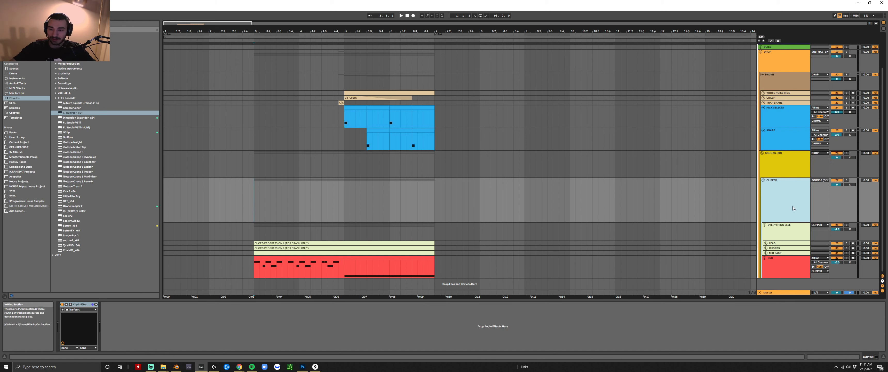
left_click(781, 264)
left_click(765, 227)
left_click(776, 264)
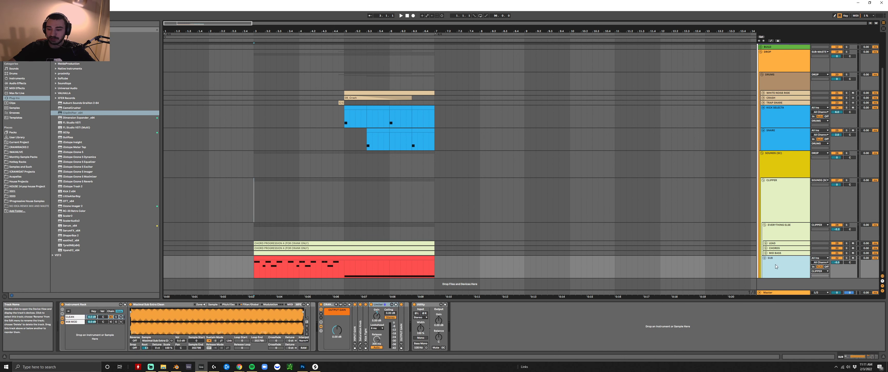
left_click_drag(837, 264, 837, 260)
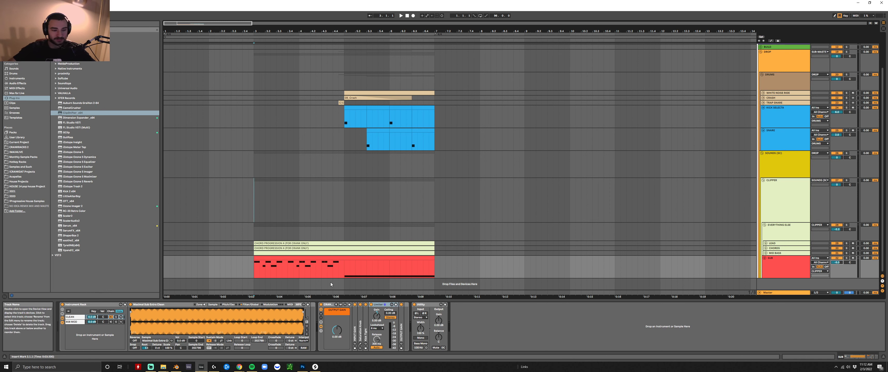
Solo the CLIPPER group, play from the start of the chord clips and set the SUB track's volume to -1.0 dB
left_click(847, 180)
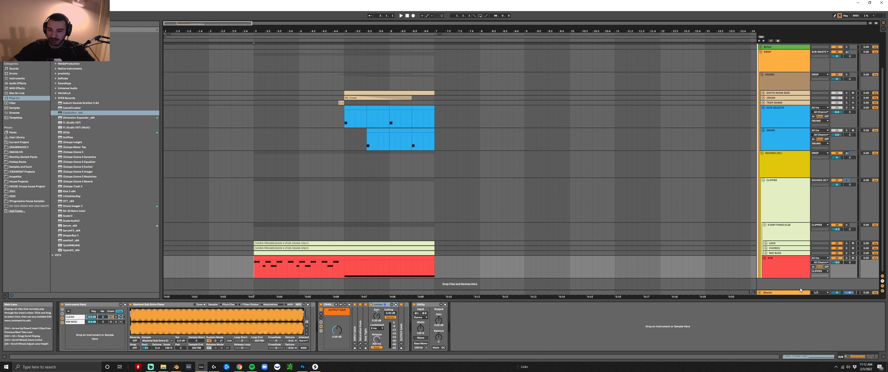
left_click(837, 263)
key("space")
left_click_drag(837, 263, 838, 251)
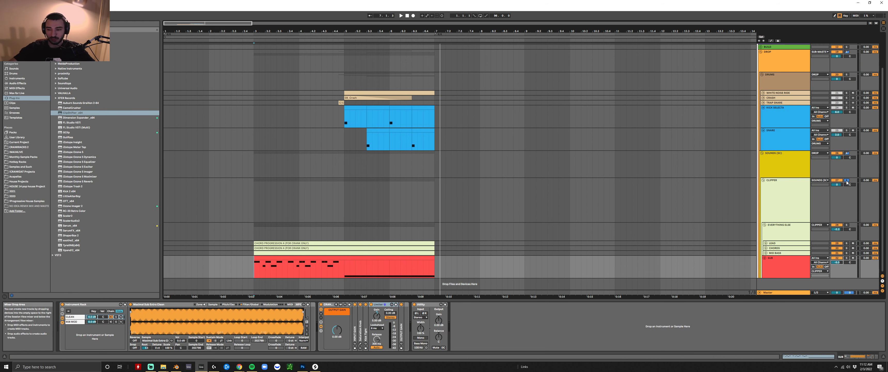
left_click_drag(837, 263, 837, 260)
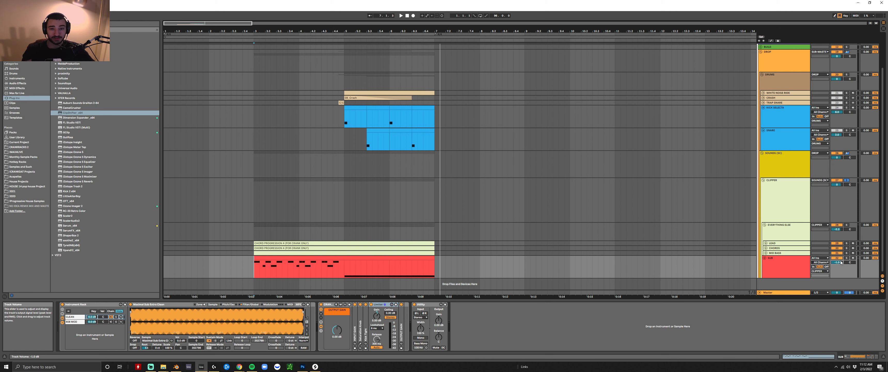
Check the CLIPPER group's plugin and return to the SUB track's device chain
left_click(793, 261)
left_click(789, 203)
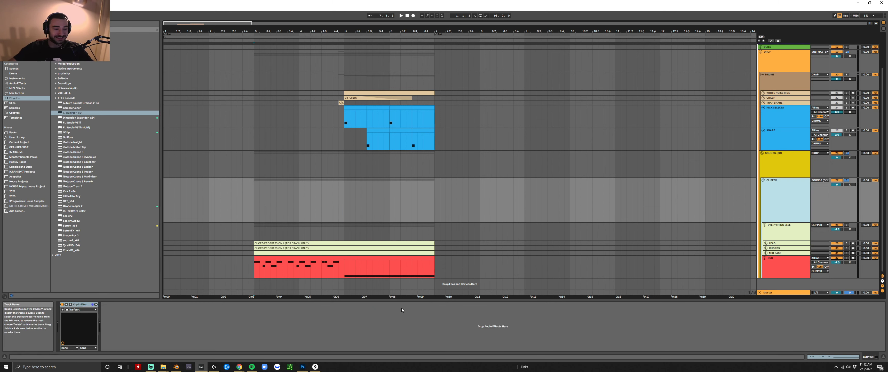
left_click(797, 259)
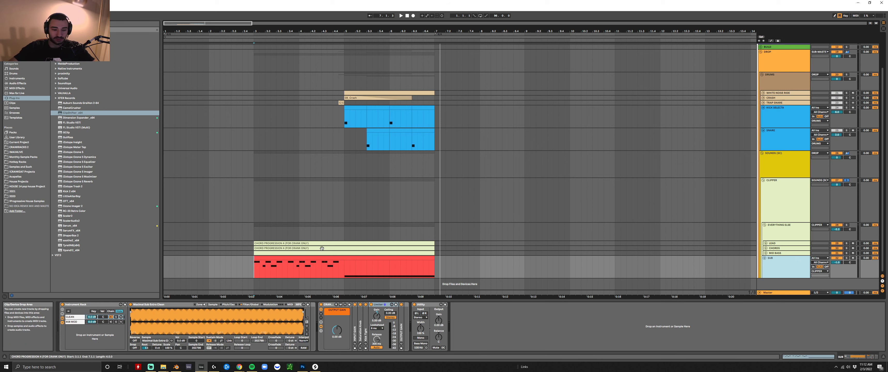
Play from the sustained sub note, raise the SUB track's volume, stop playback and unsolo the CLIPPER group
left_click(346, 267)
key("space")
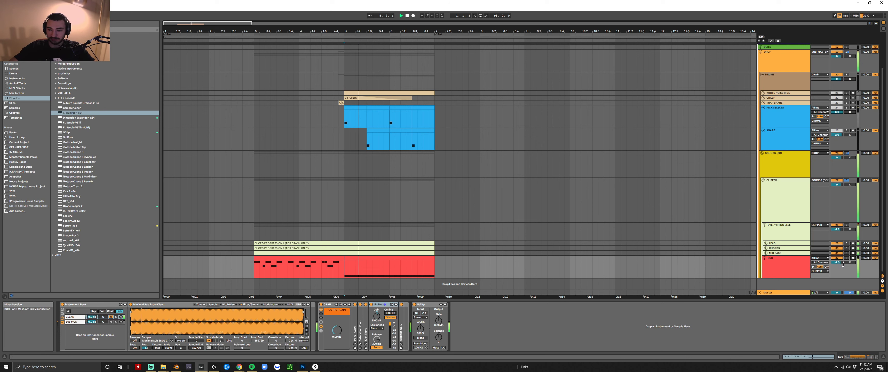
left_click_drag(836, 262, 837, 258)
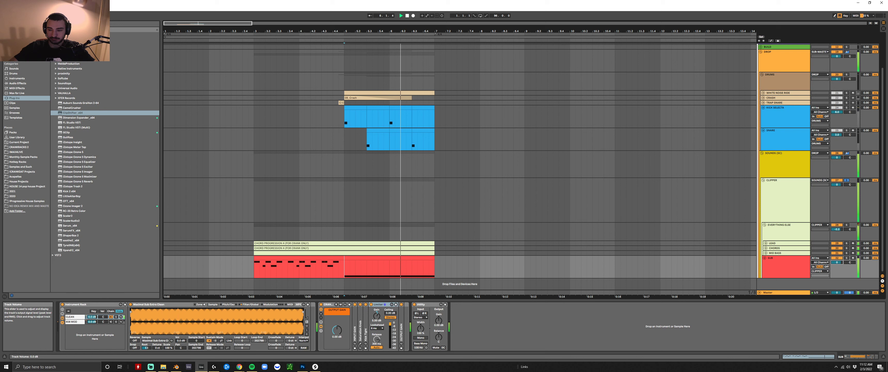
key("space")
left_click(847, 180)
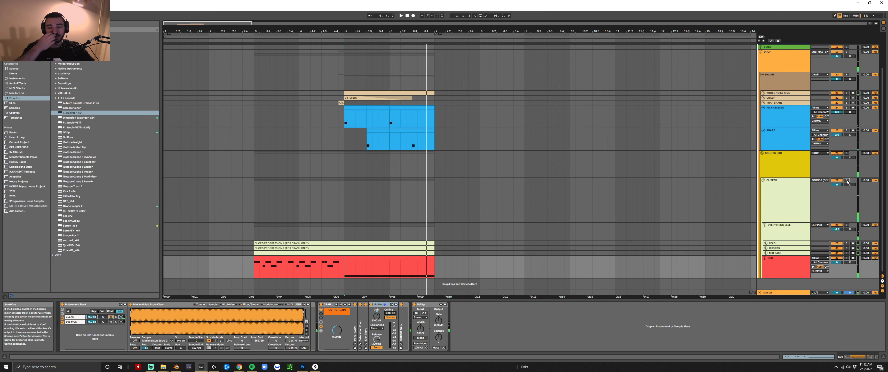
Compare the device chains of the CLIPPER group, the snare track and the SUB track, ending on the SUB track
left_click(793, 188)
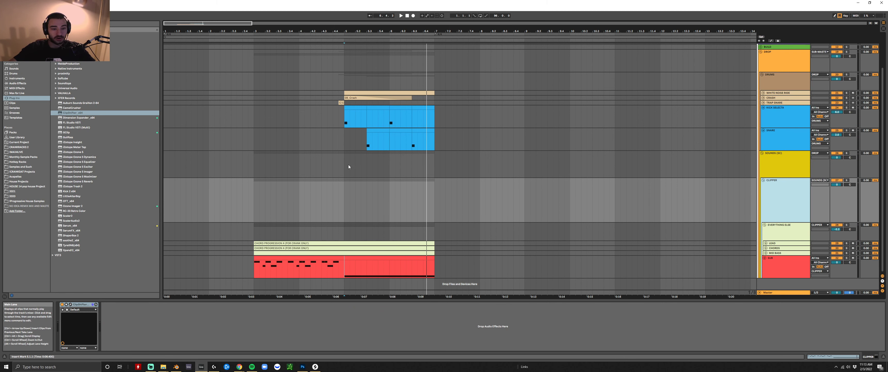
left_click(348, 139)
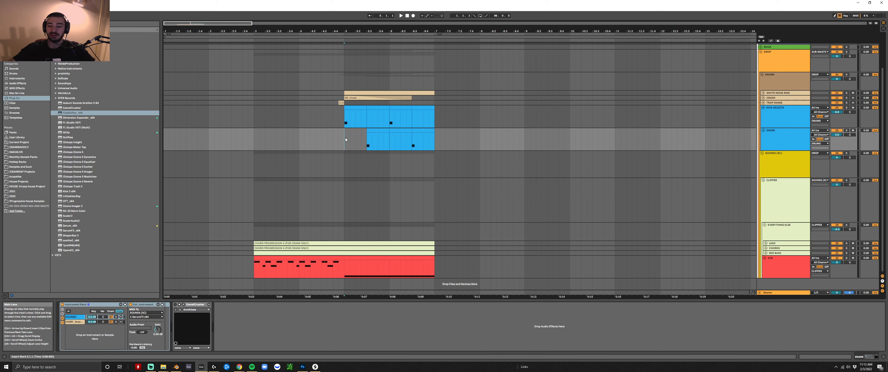
left_click(775, 266)
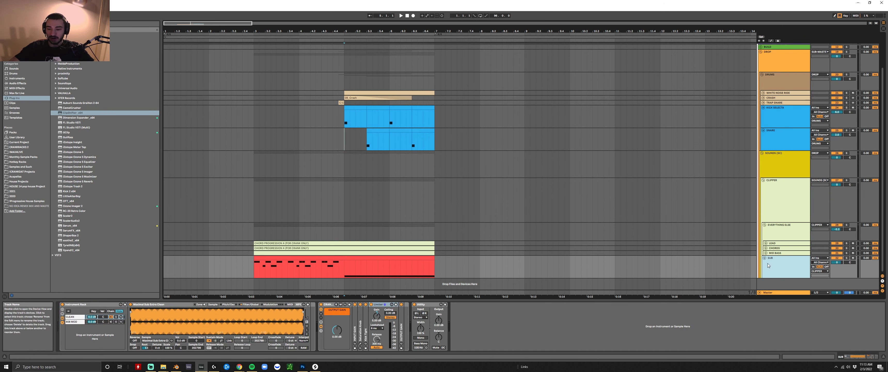
left_click(796, 187)
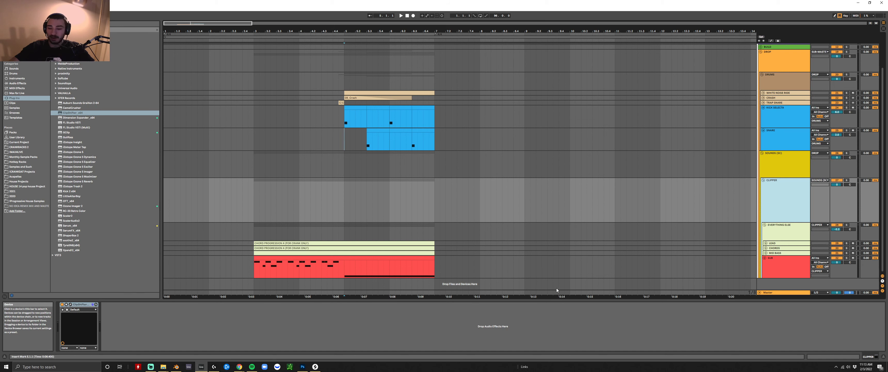
left_click(730, 278)
left_click(780, 268)
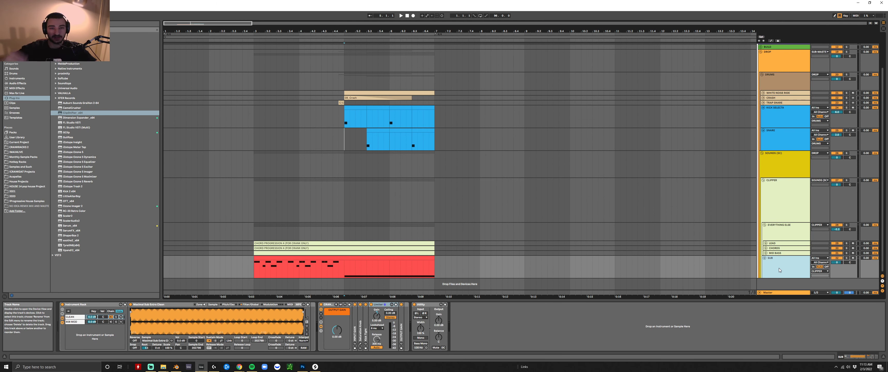
Solo the SOUNDS (SC) group, play from the start of the kick clip, and show the CLIPPER group's plugin
left_click(847, 153)
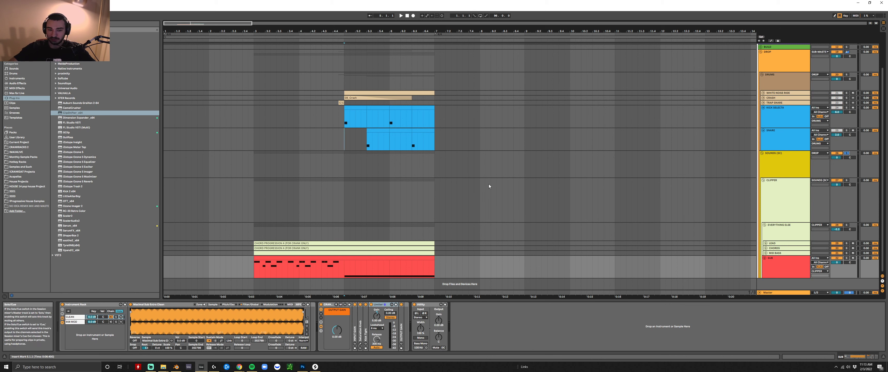
key("space")
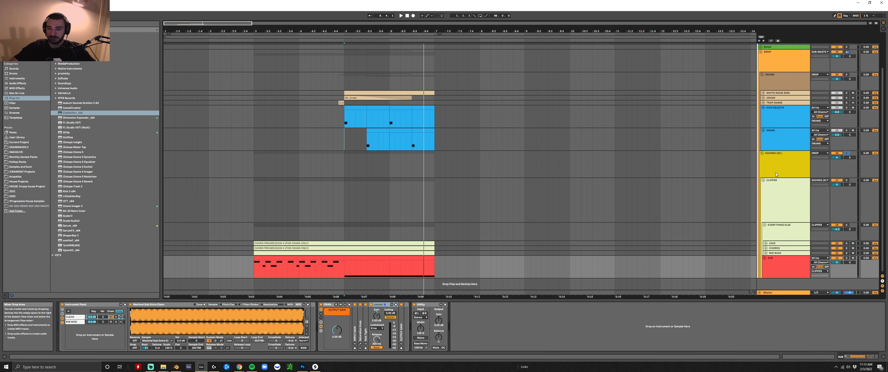
left_click(787, 198)
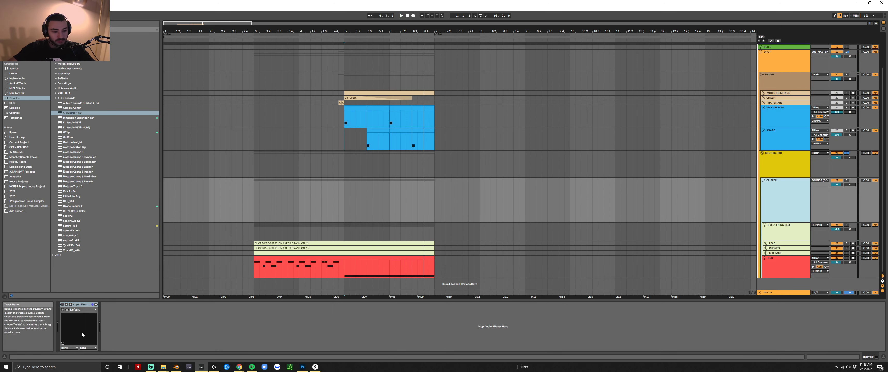
Switch the CLIPPER group's plugin on, play the full mix from just before the kick clip, and reset the start point to the clip's beginning
left_click(62, 304)
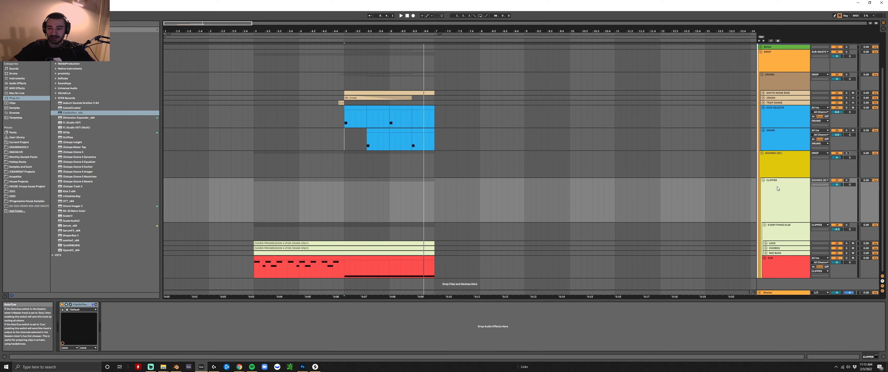
scroll(765, 186, "up", 2)
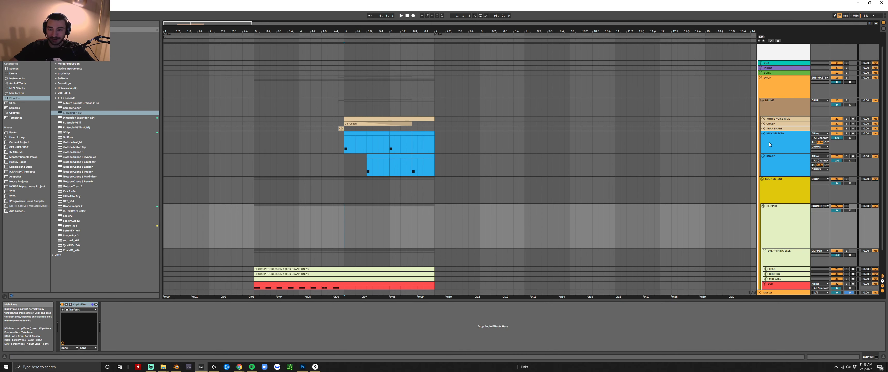
left_click(344, 151)
scroll(825, 109, "up", 1)
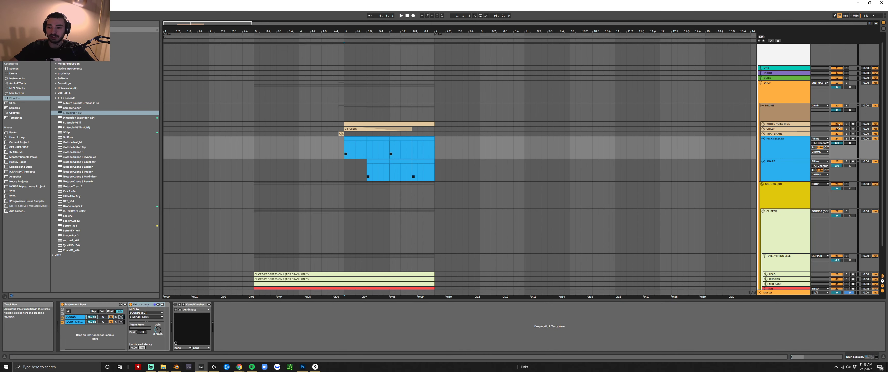
left_click(333, 180)
key("space")
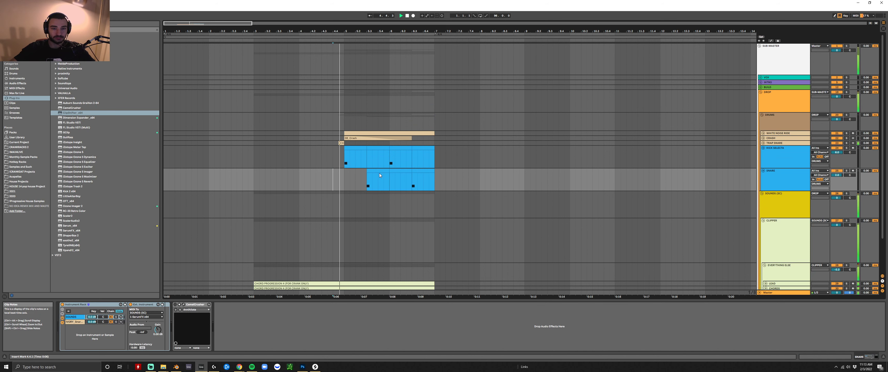
scroll(385, 172, "down", 2)
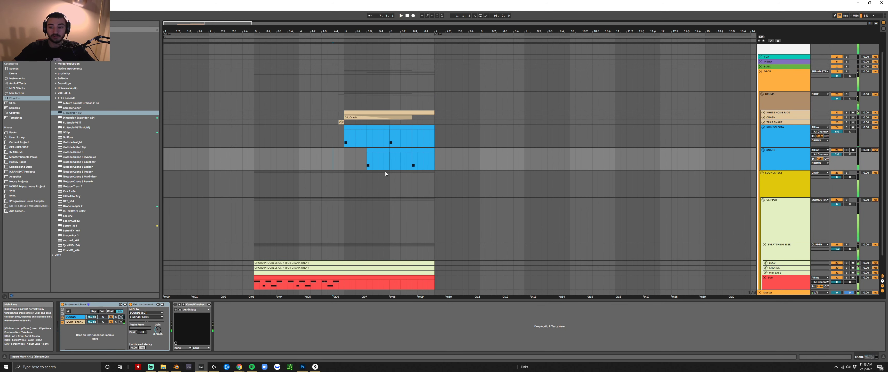
scroll(385, 171, "down", 1)
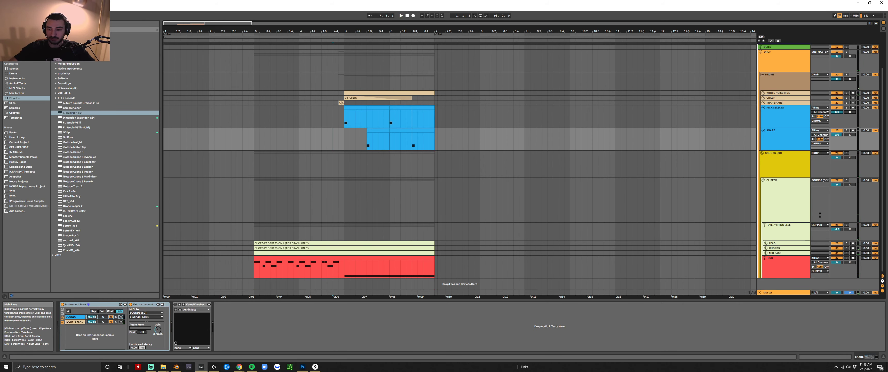
left_click(344, 141)
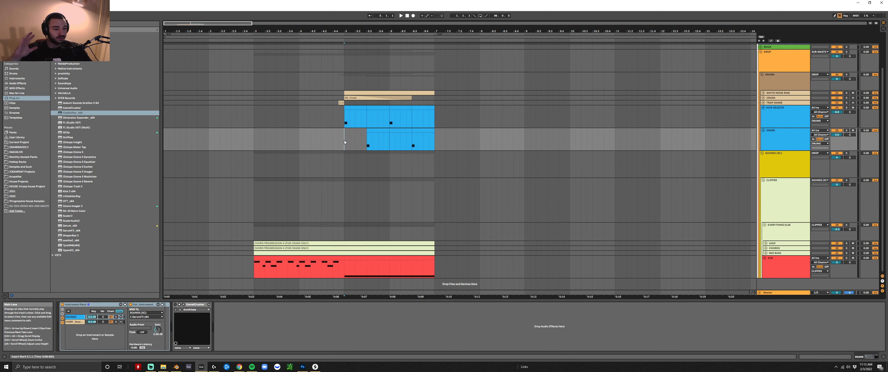
Compare the device chains of the CLIPPER, DRUMS and SOUNDS (SC) groups, ending on the CLIPPER group
left_click(785, 194)
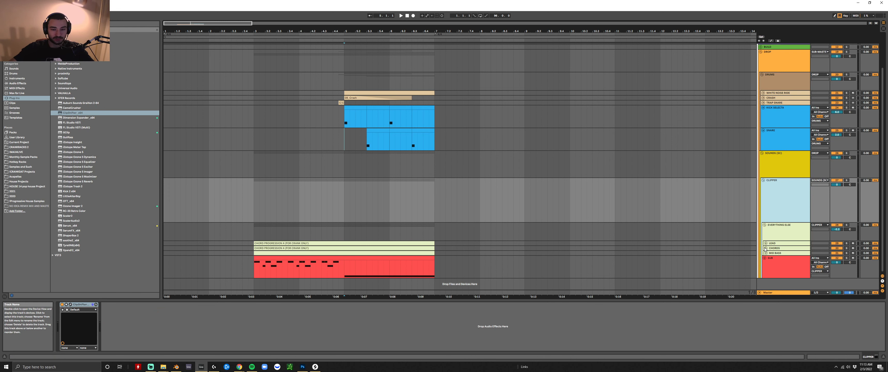
left_click(769, 85)
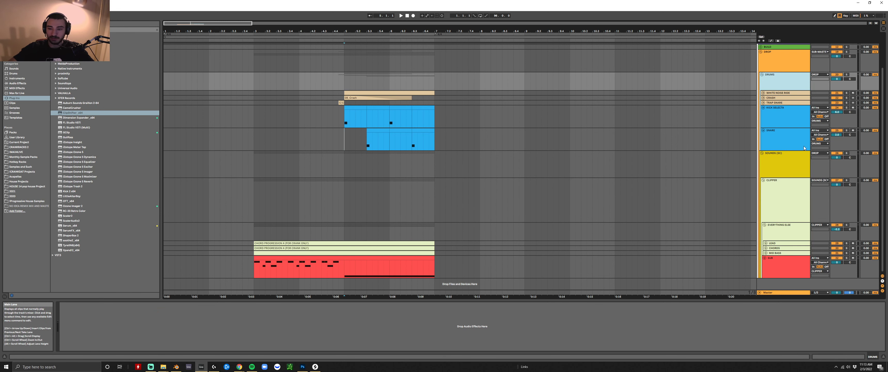
left_click(777, 169)
left_click(778, 202)
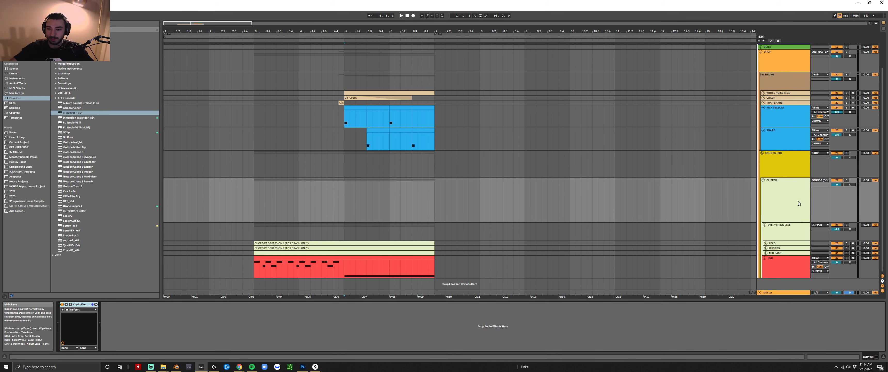
left_click(781, 165)
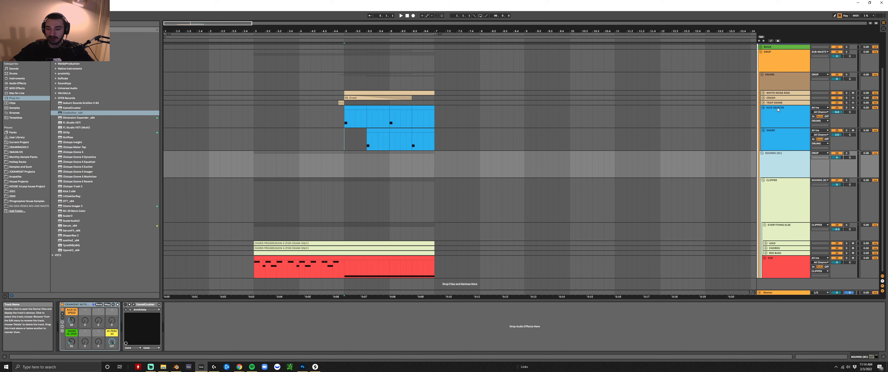
left_click(780, 182)
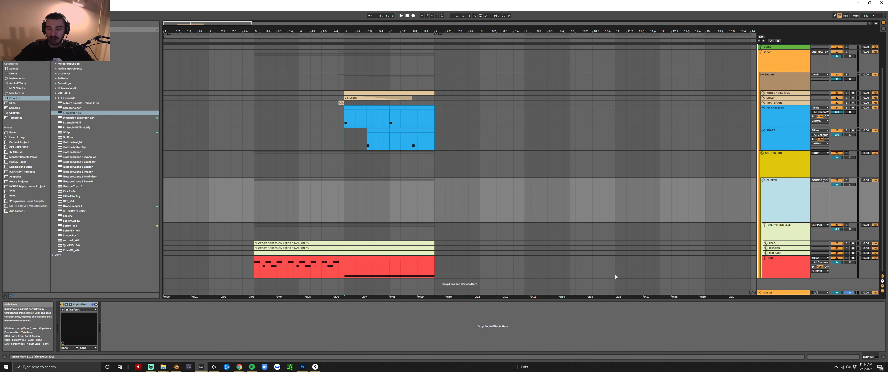